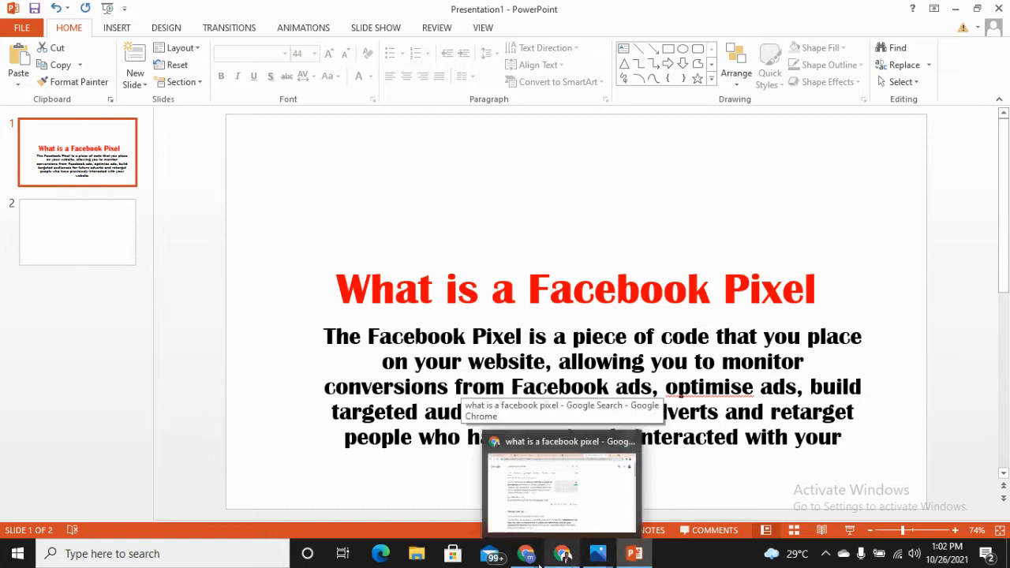
- Switch to the Chrome window and open Ads Manager from the Facebook home page
mouse_move(527, 562)
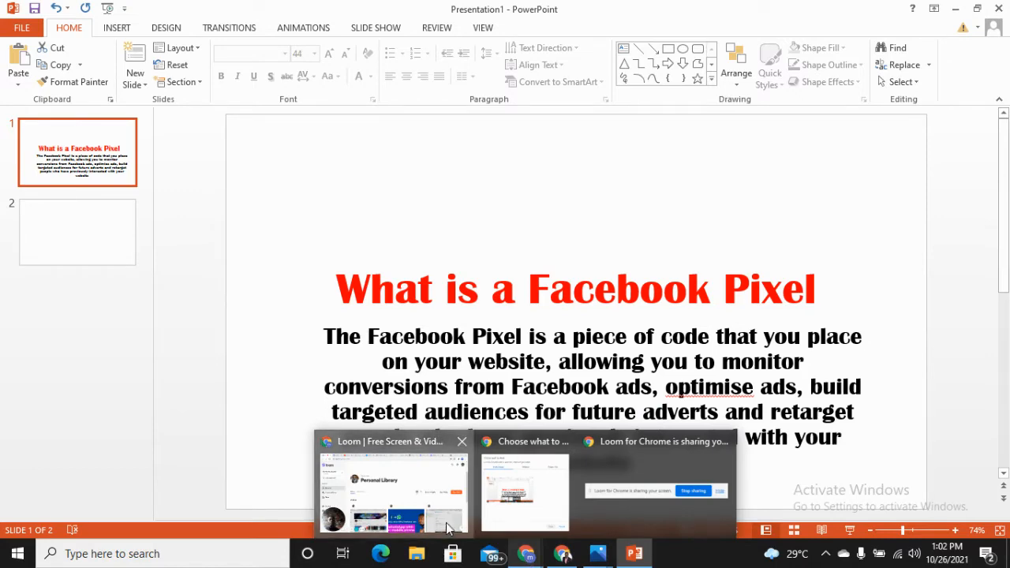
left_click(447, 527)
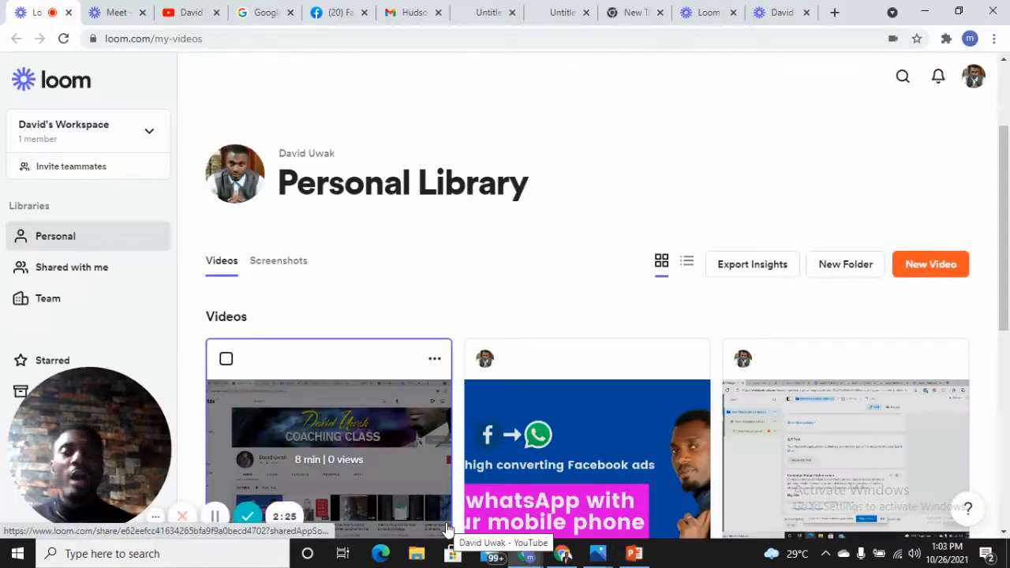
left_click(157, 524)
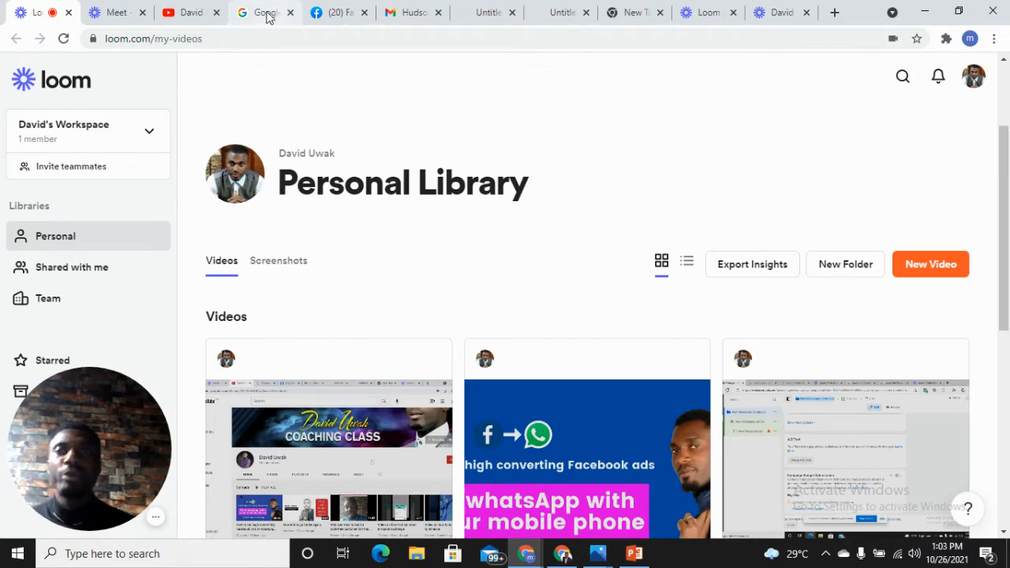
left_click(330, 6)
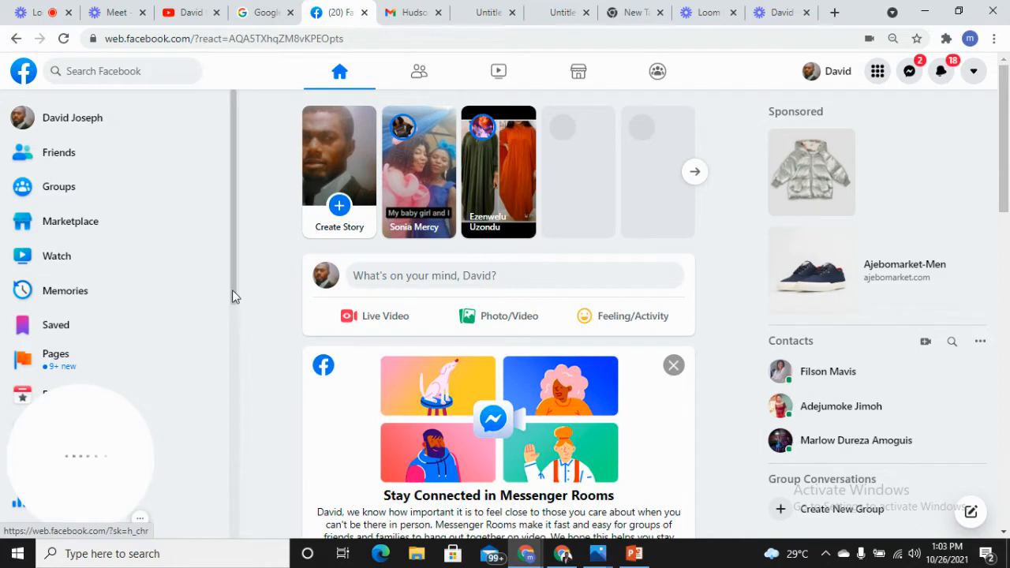
scroll(231, 314, "down", 1)
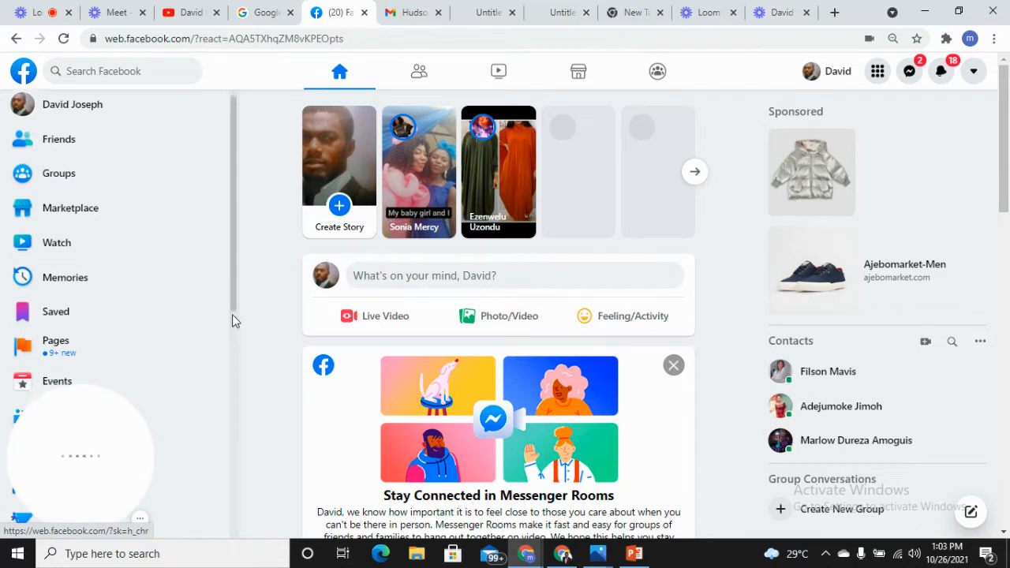
scroll(233, 298, "down", 3)
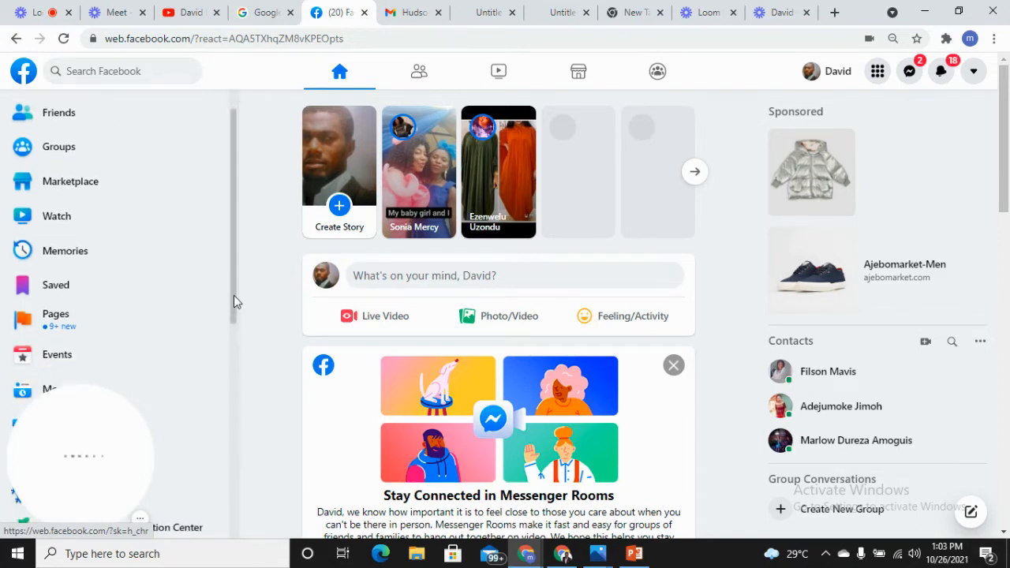
scroll(63, 281, "down", 1)
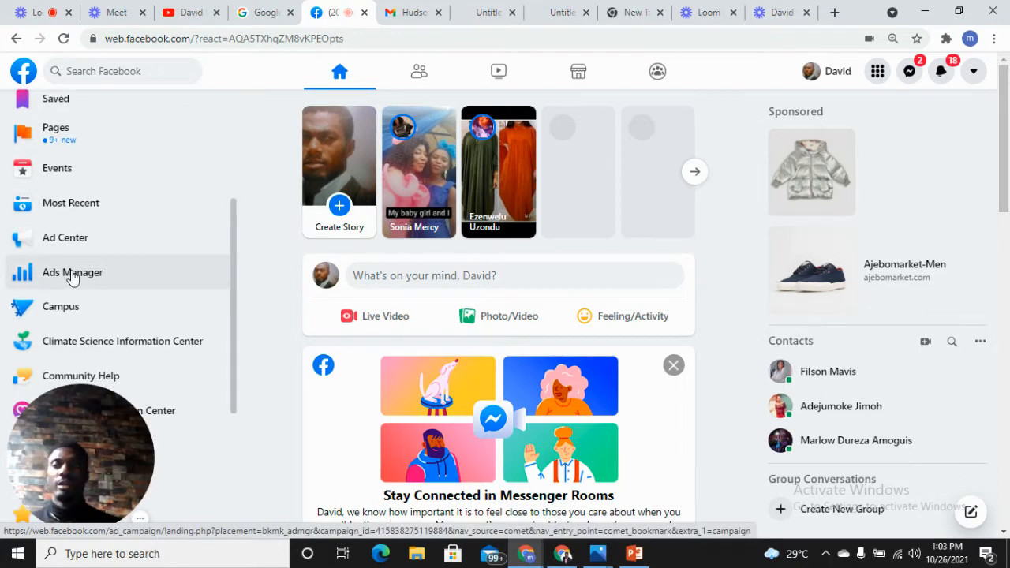
left_click(72, 274)
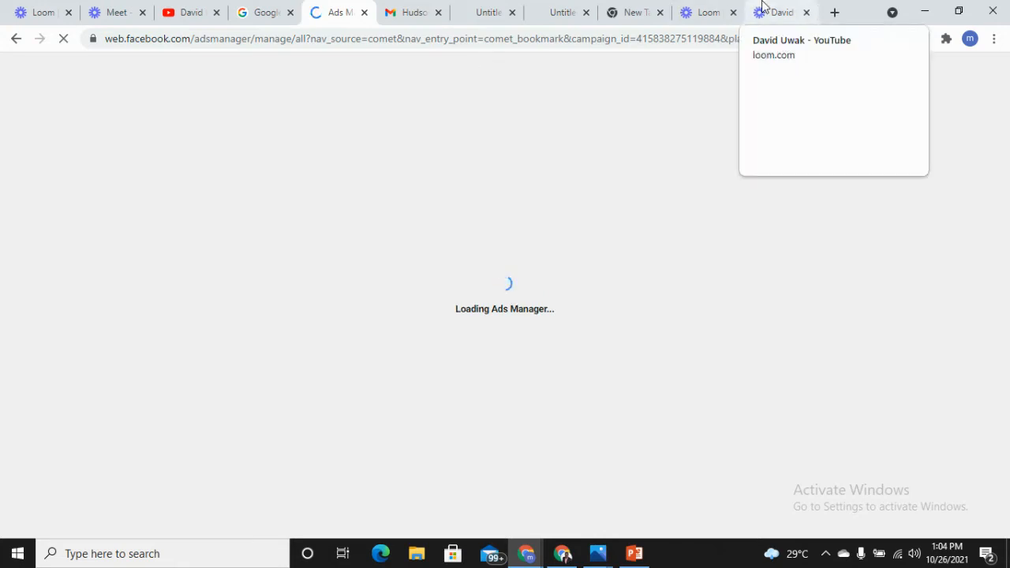
left_click(710, 12)
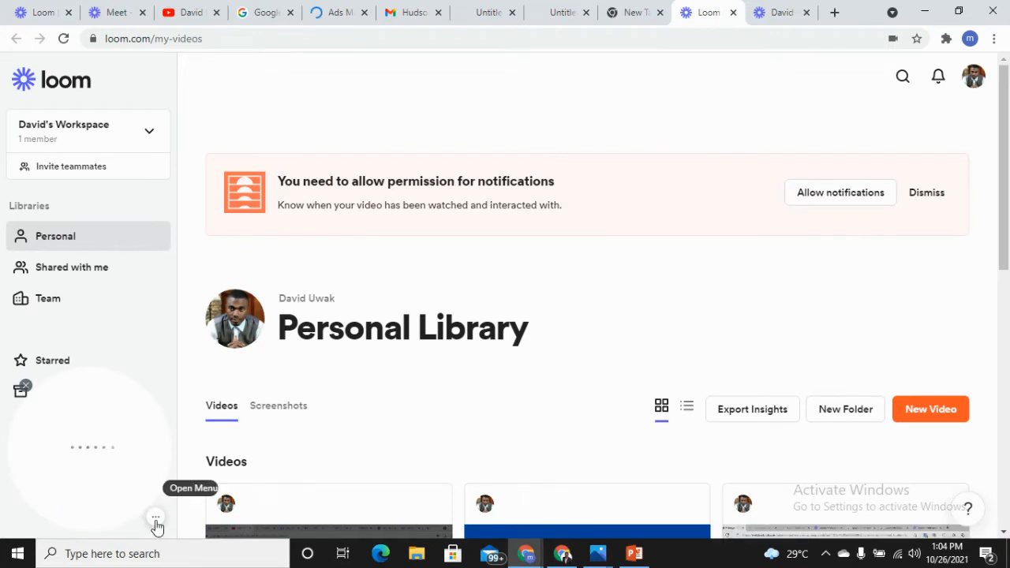
left_click(156, 520)
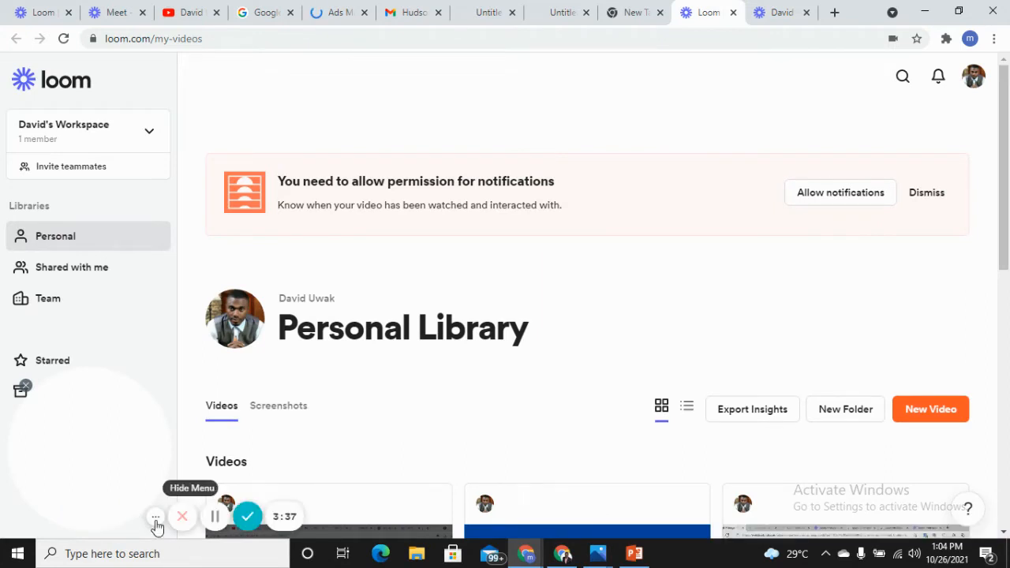
left_click(214, 518)
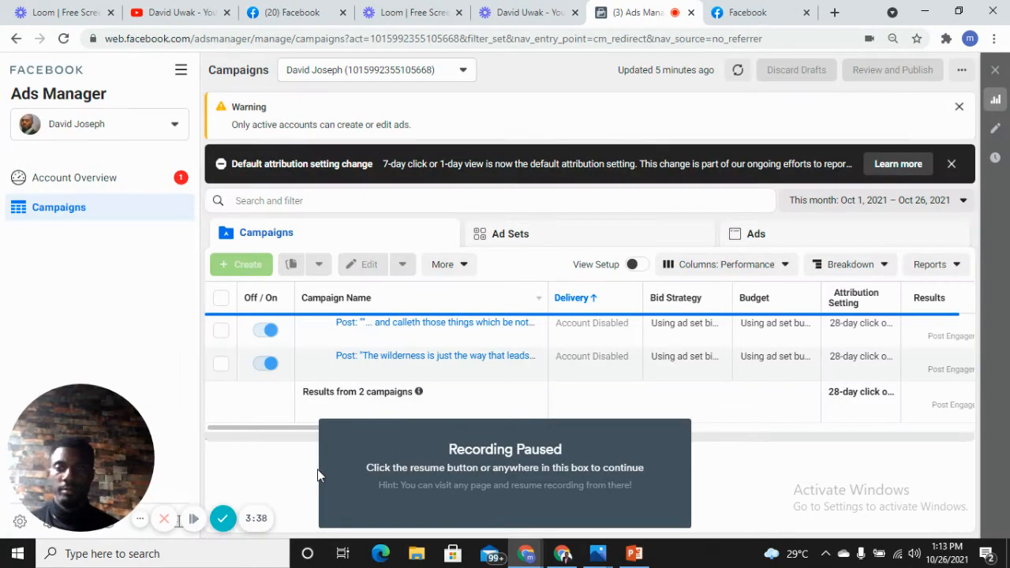
left_click(317, 469)
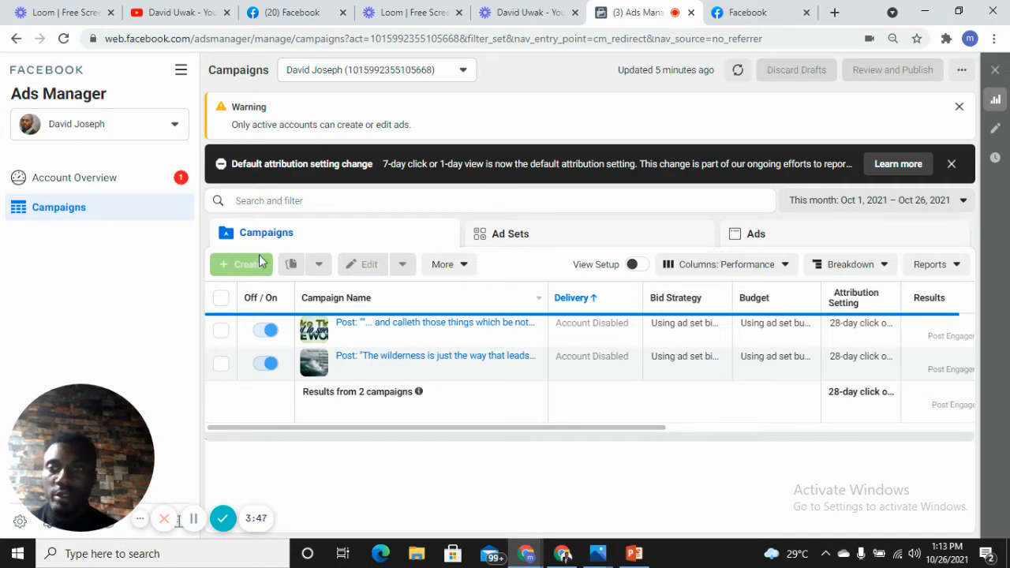
- Open Events Manager from the Ads Manager tools
left_click(181, 71)
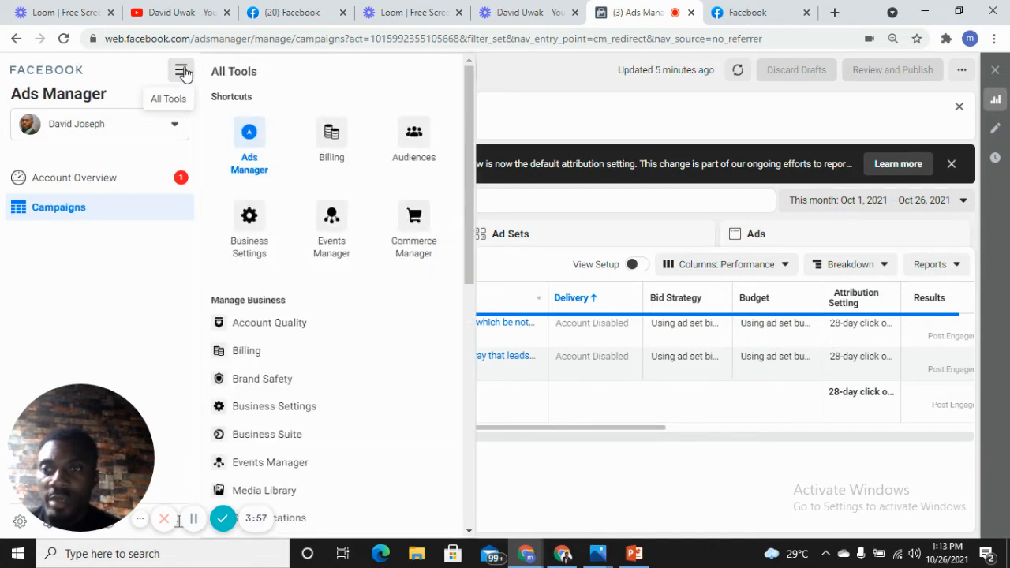
left_click(336, 216)
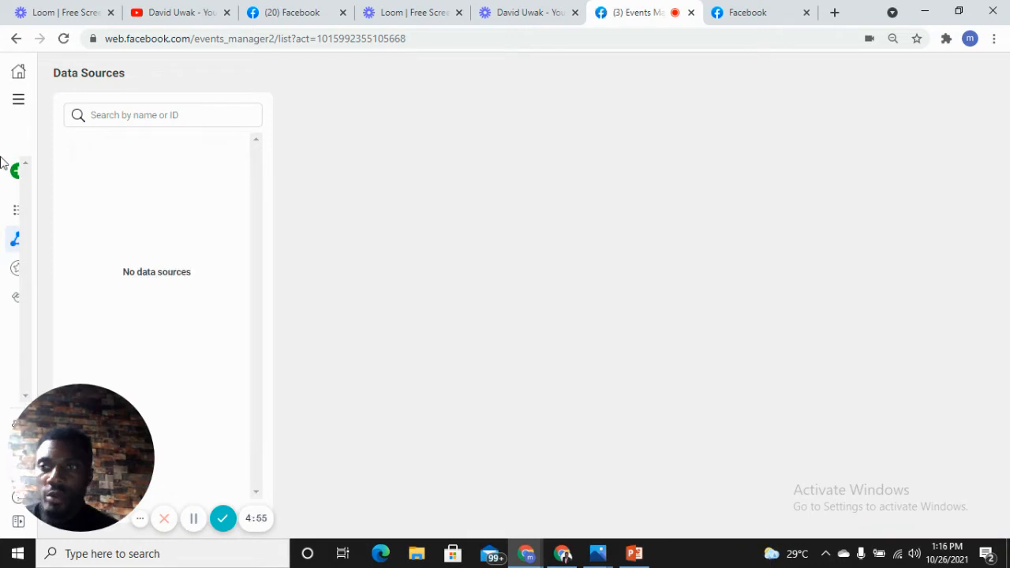
mouse_move(27, 182)
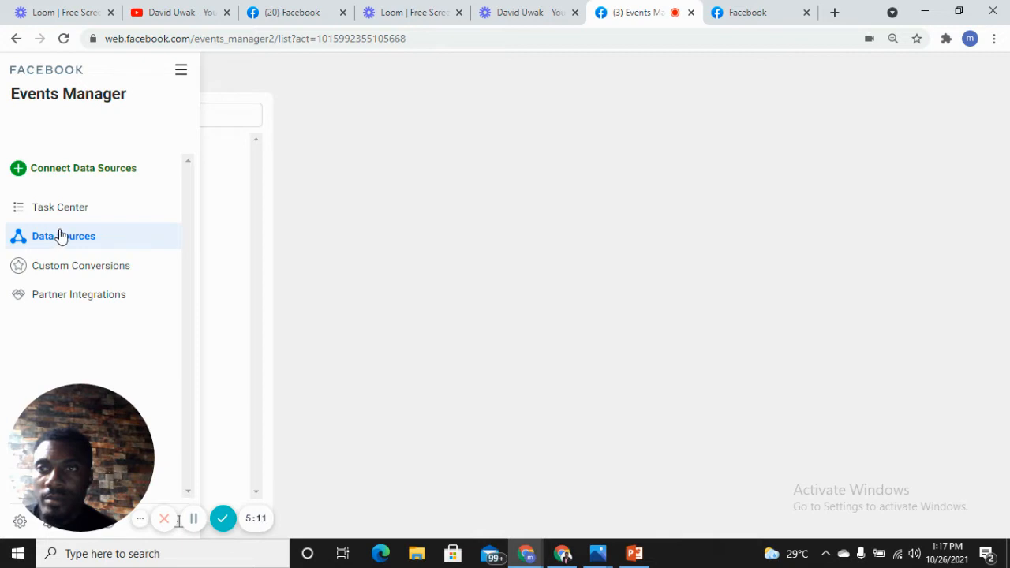
left_click(196, 529)
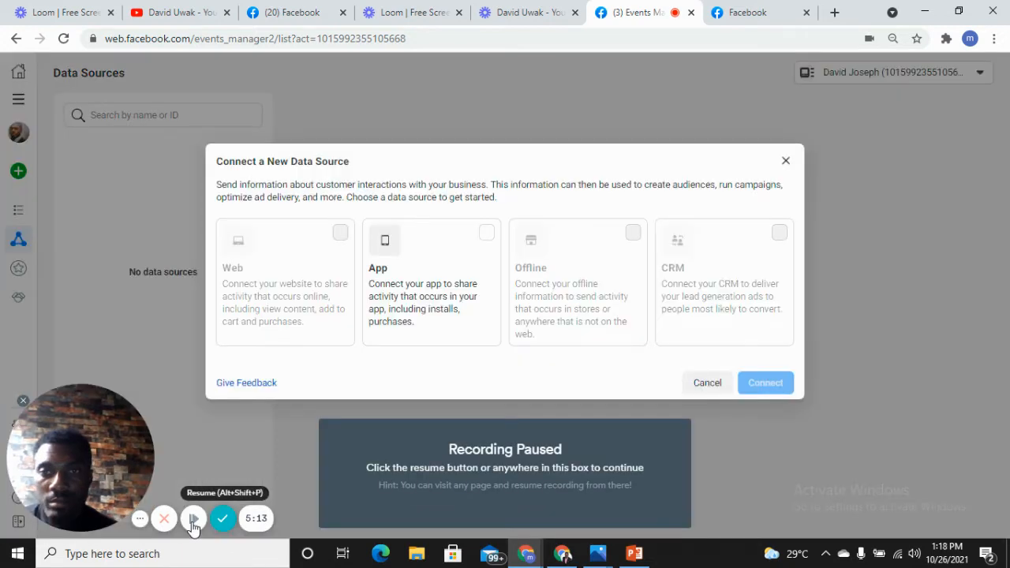
left_click(195, 518)
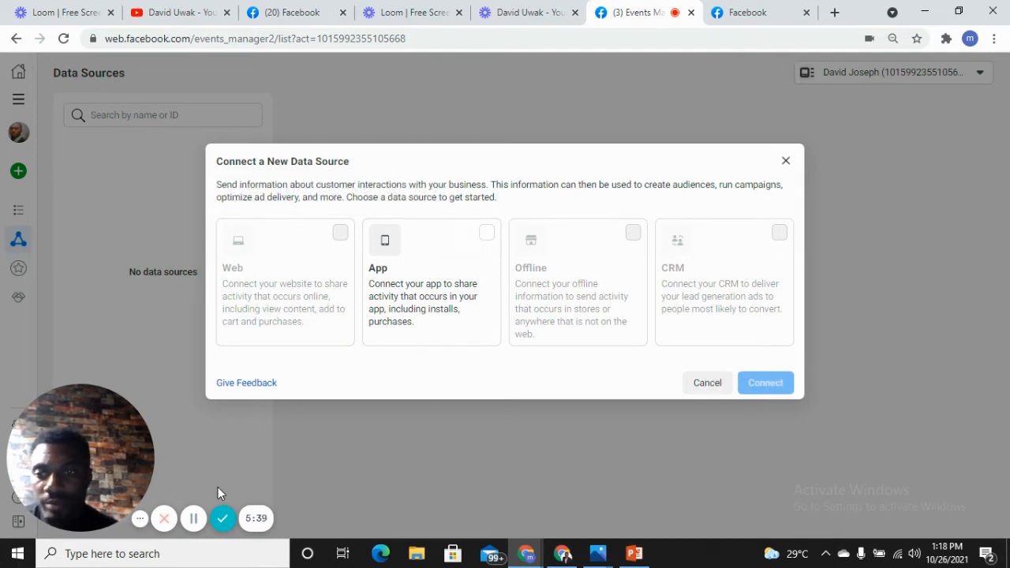
left_click(194, 520)
left_click(194, 521)
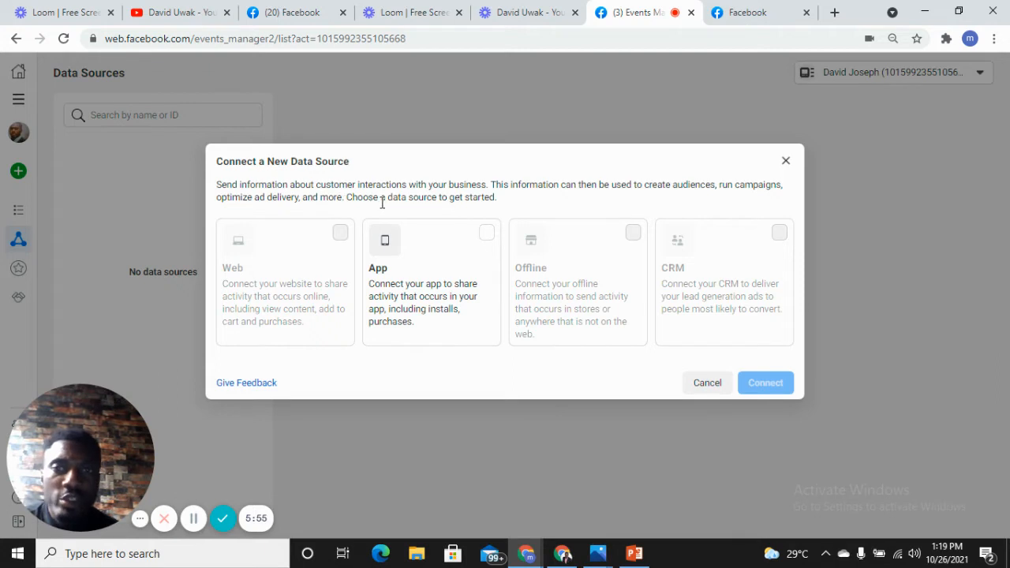
mouse_move(341, 238)
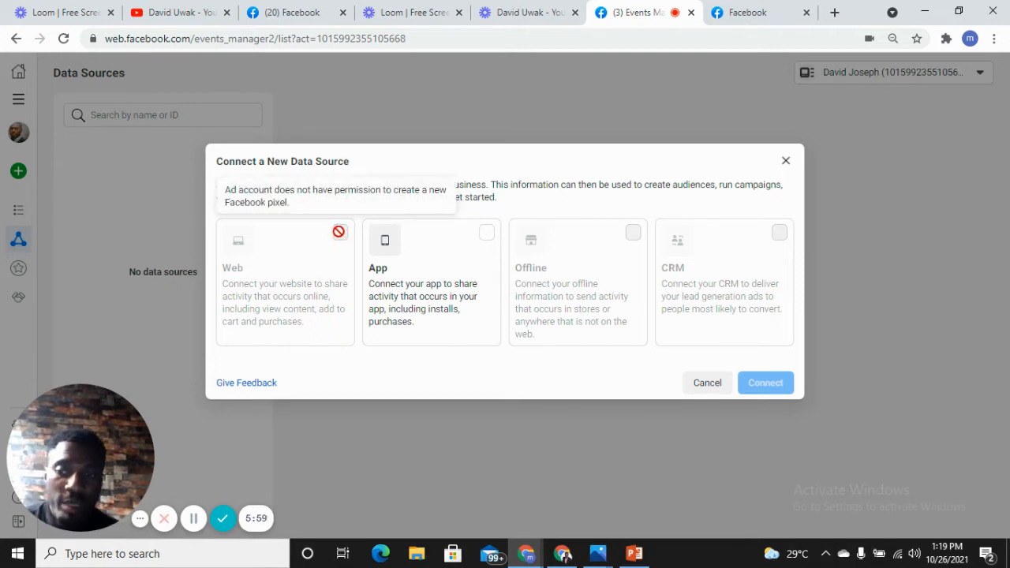
left_click(193, 520)
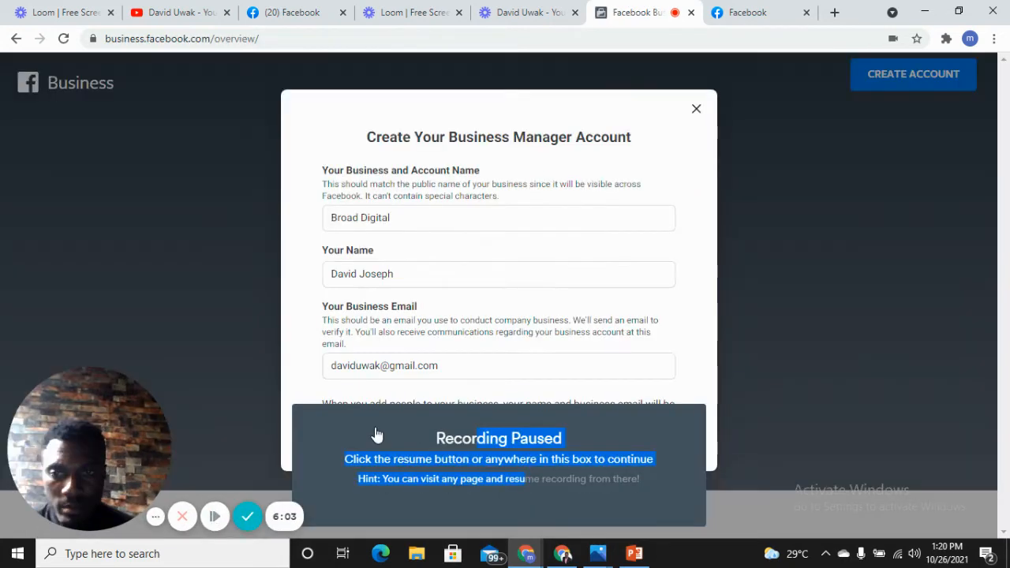
- Try to create the Business Manager account with the business name Broad Digital
left_click(374, 433)
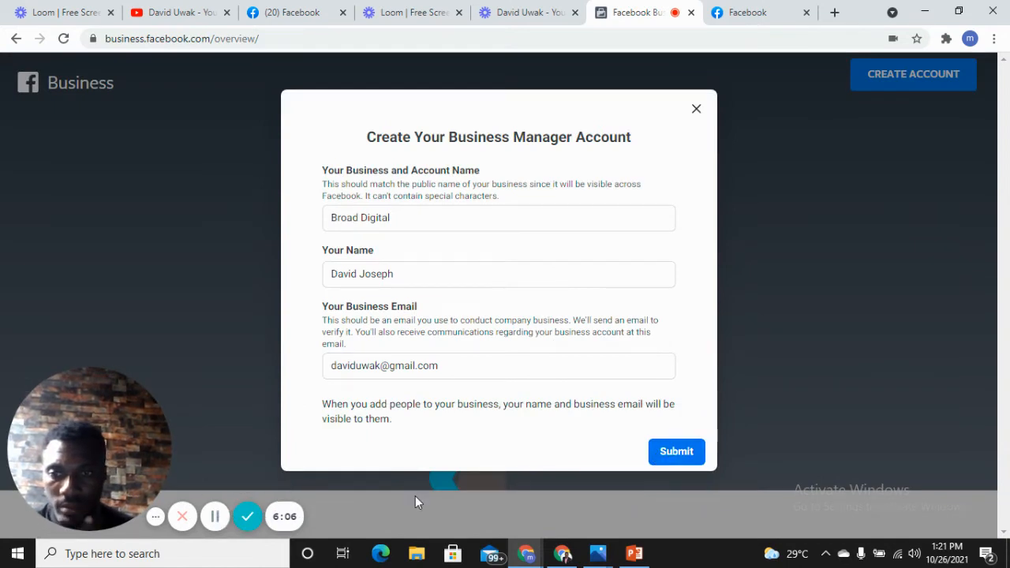
left_click(672, 451)
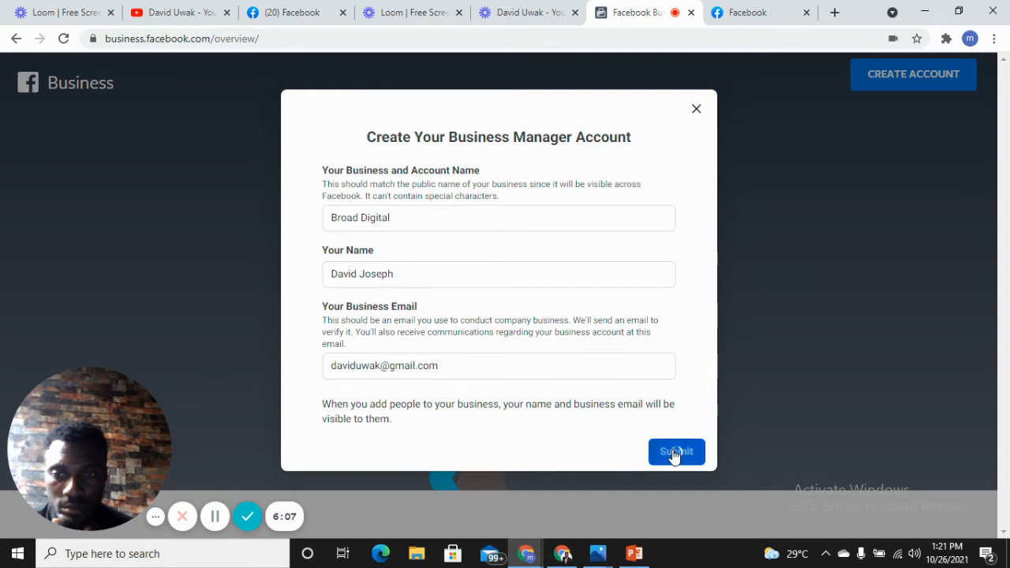
left_click(219, 526)
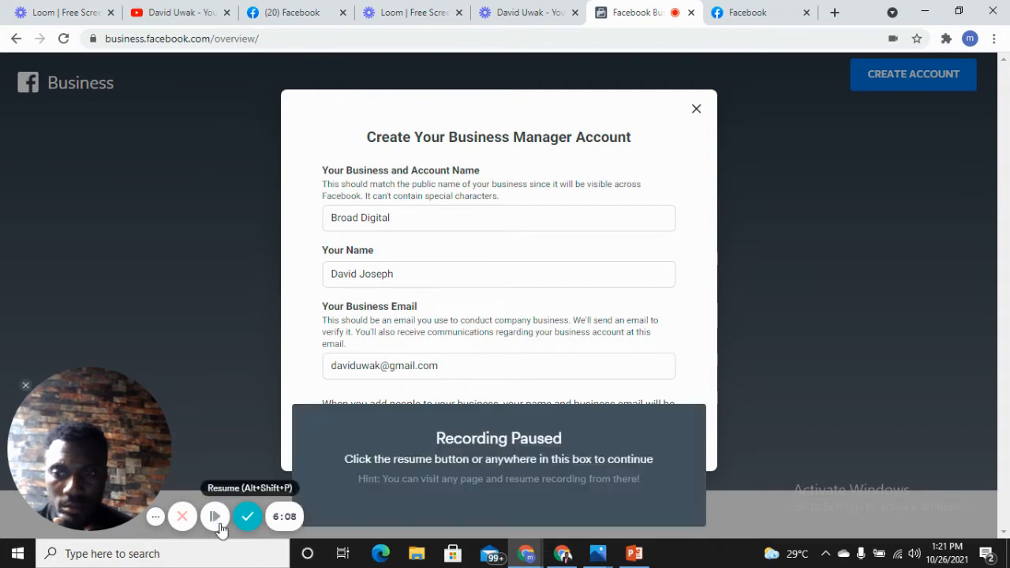
left_click(700, 468)
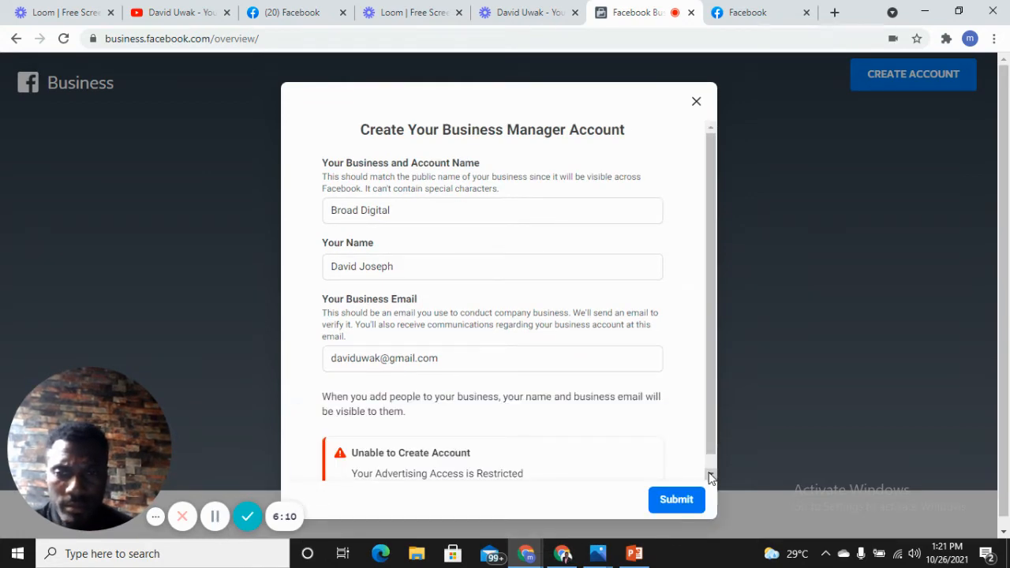
scroll(713, 447, "down", 1)
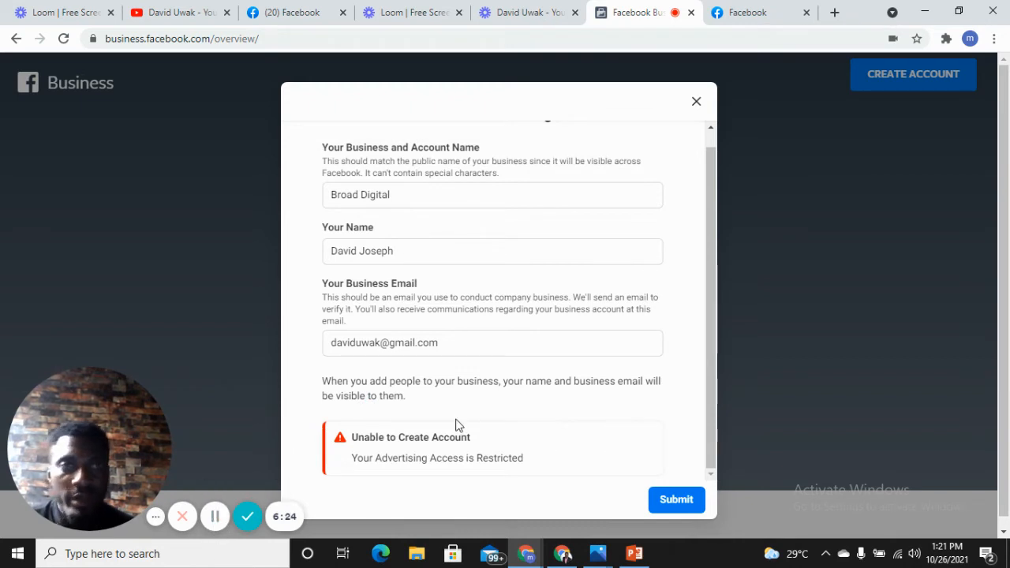
left_click(215, 517)
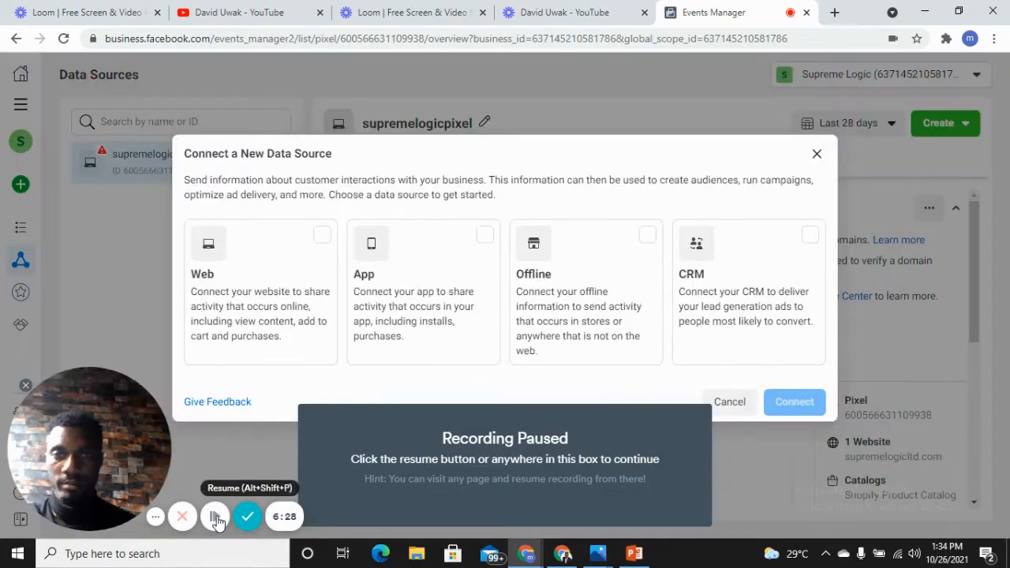
left_click(214, 517)
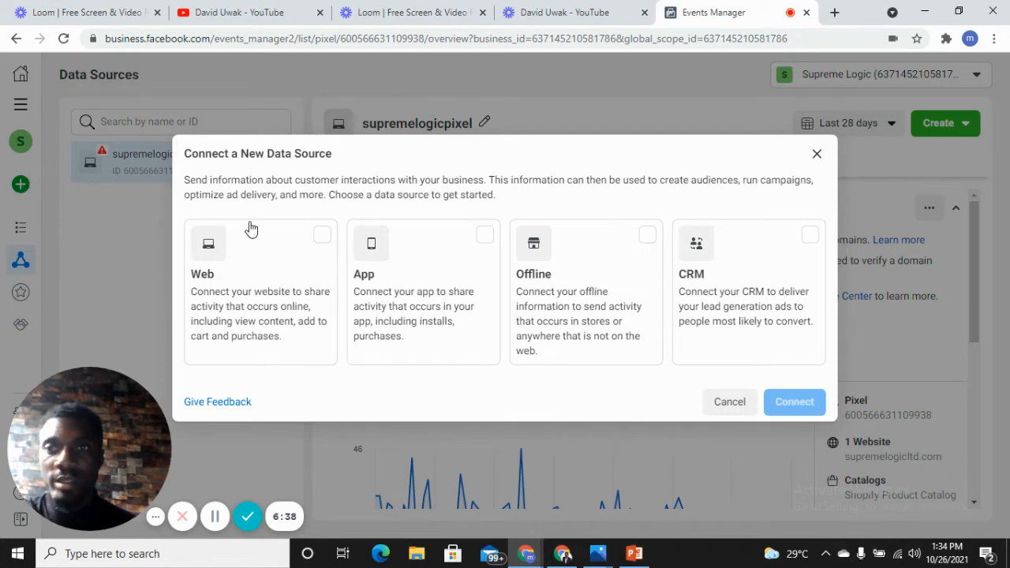
- Set up a new Web data source with Facebook Pixel as the connection method and proceed to the pixel's details
left_click(325, 237)
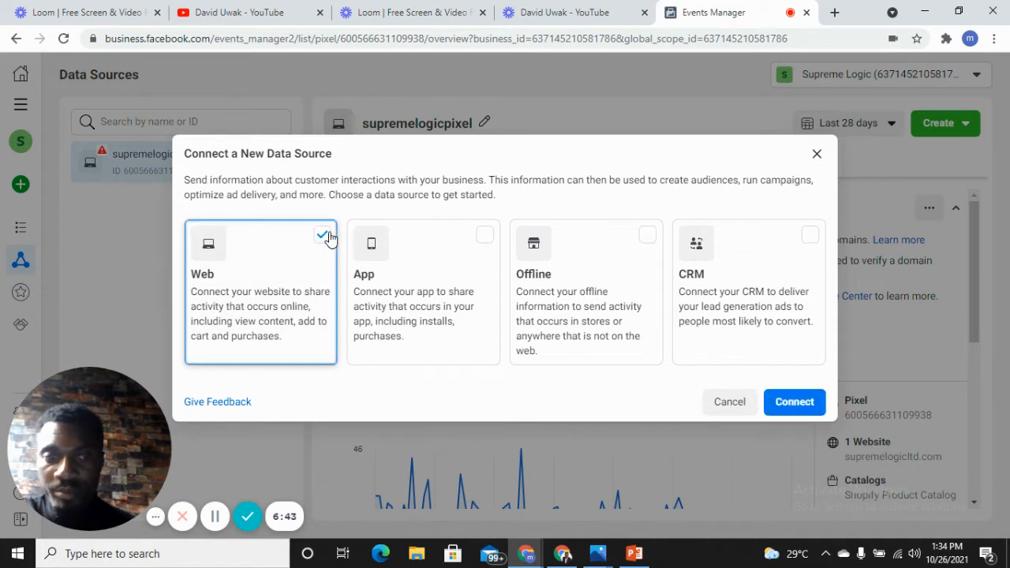
left_click(783, 404)
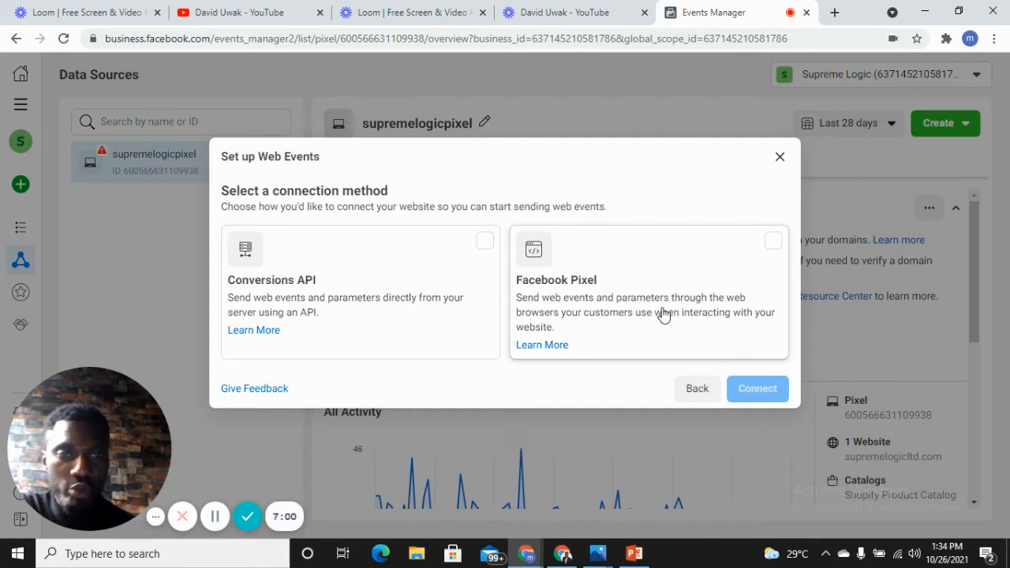
left_click(774, 246)
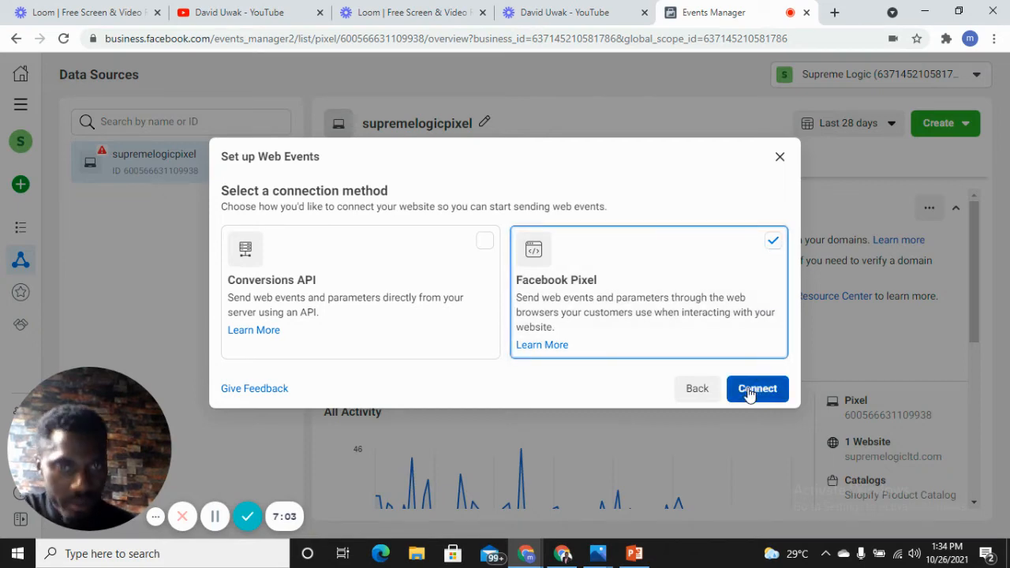
left_click(749, 390)
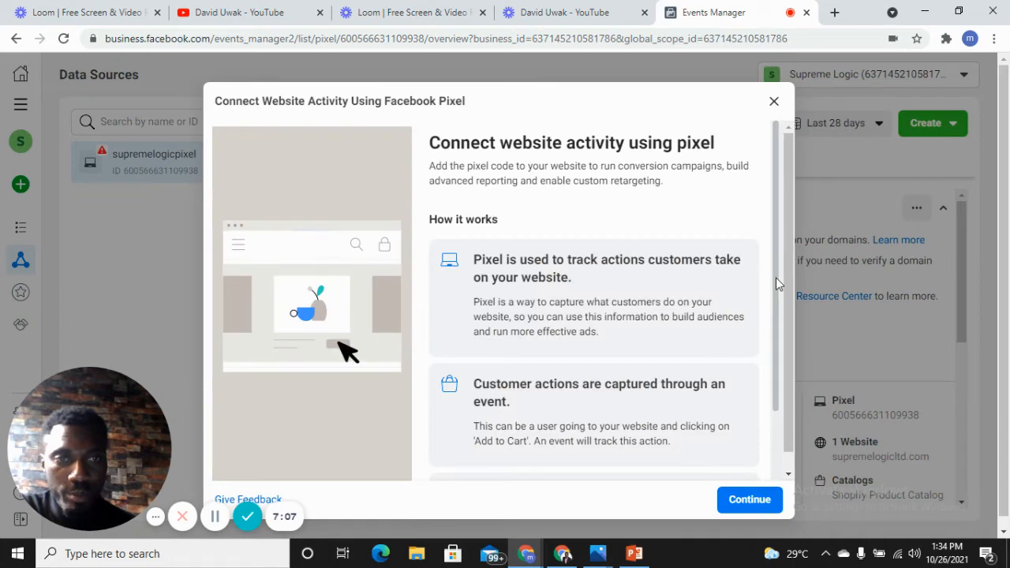
left_click_drag(775, 277, 778, 330)
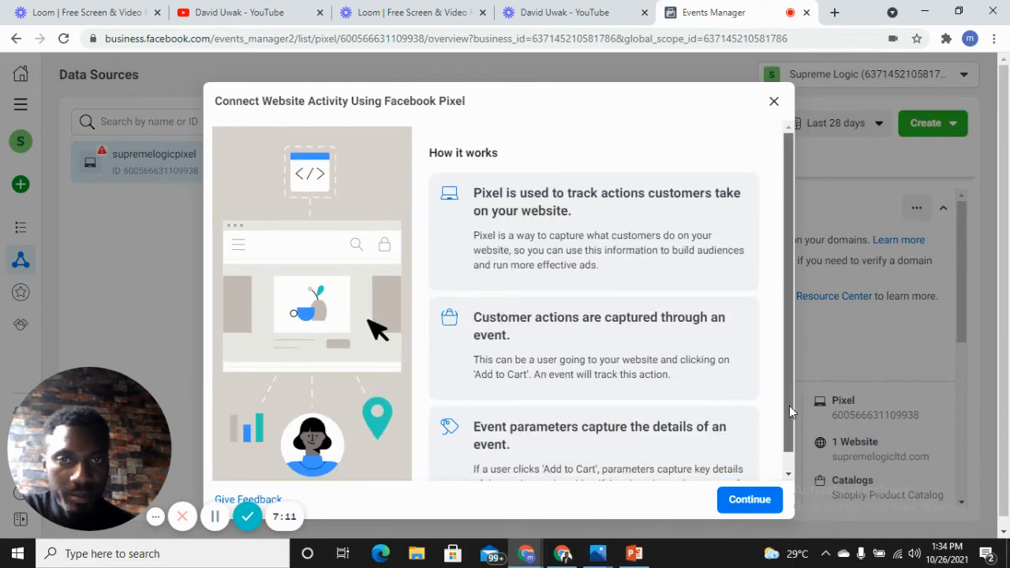
left_click_drag(789, 406, 790, 473)
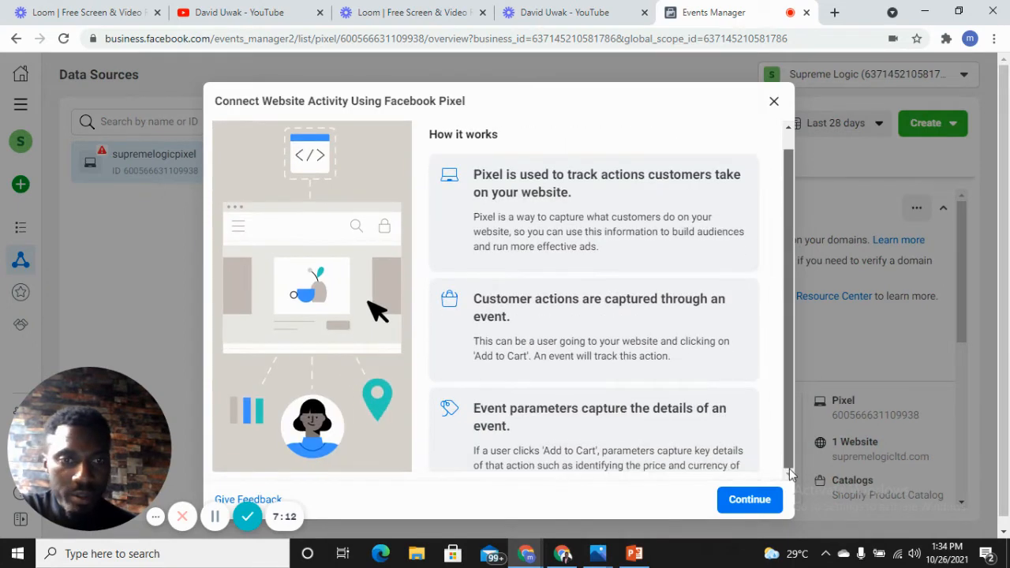
left_click(750, 498)
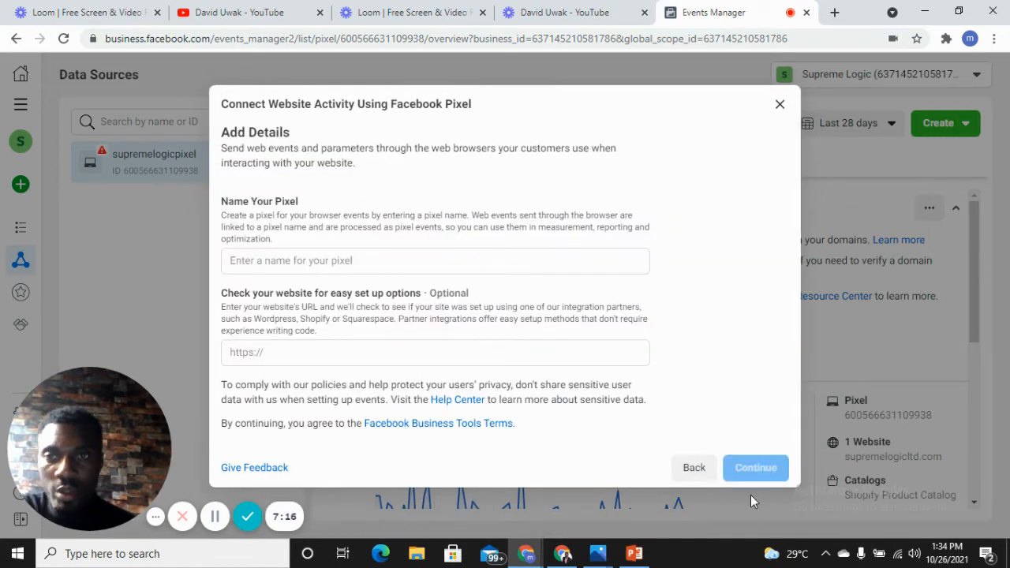
- Name the new pixel with the owner's full name, leave the website URL blank and create the pixel
left_click(299, 261)
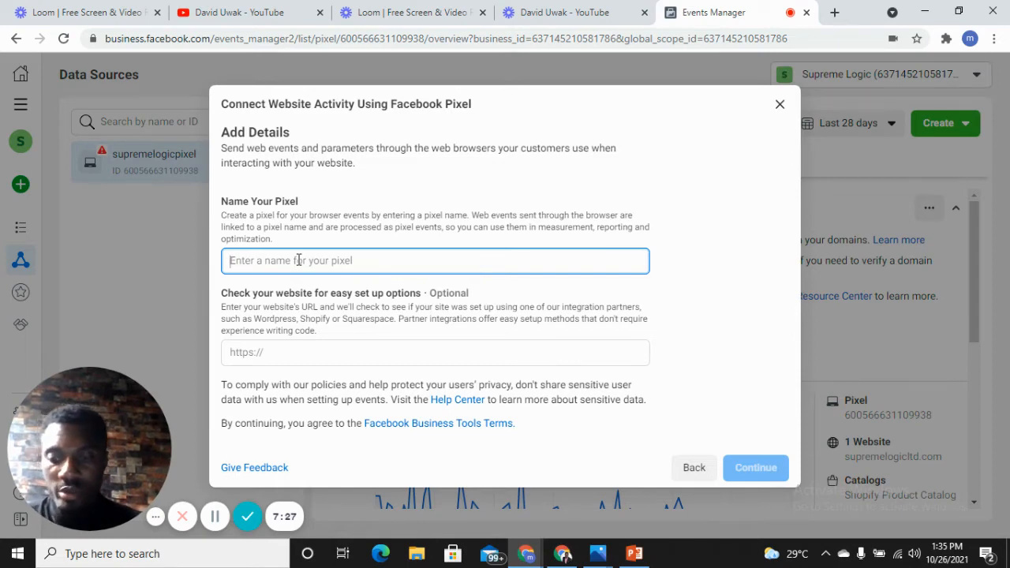
type("dav")
key("BackSpace")
key("BackSpace")
key("BackSpace")
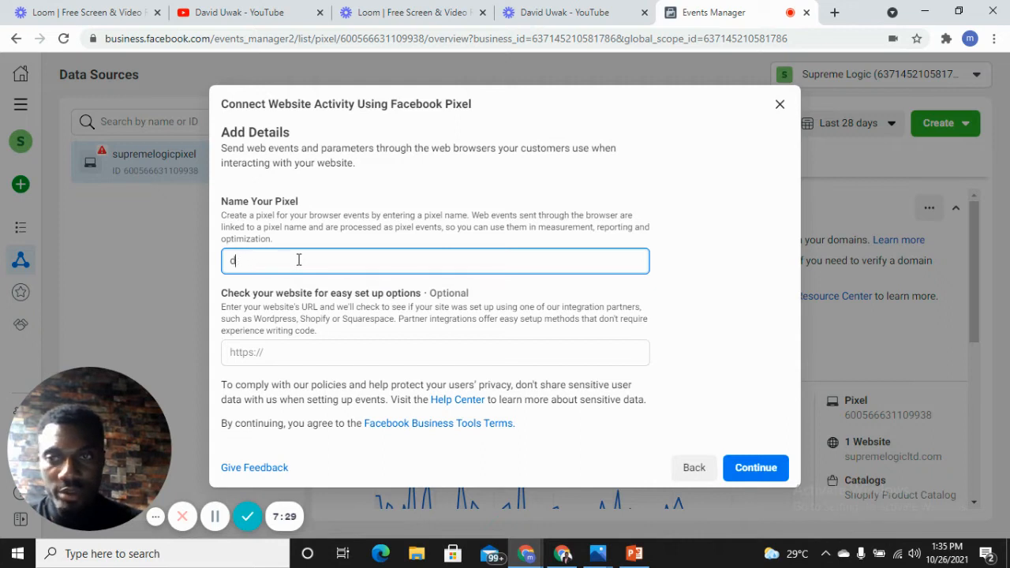
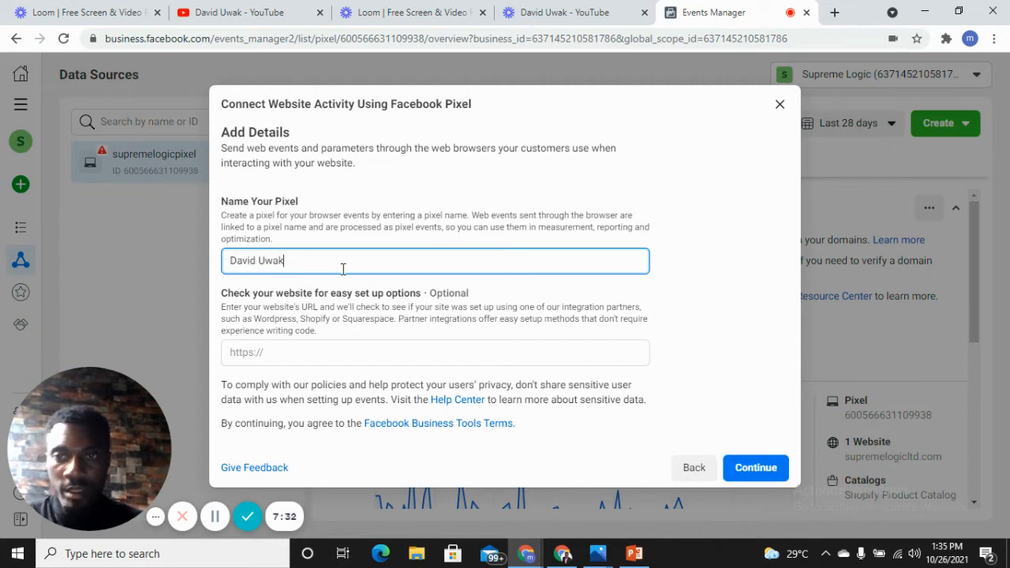
left_click(299, 354)
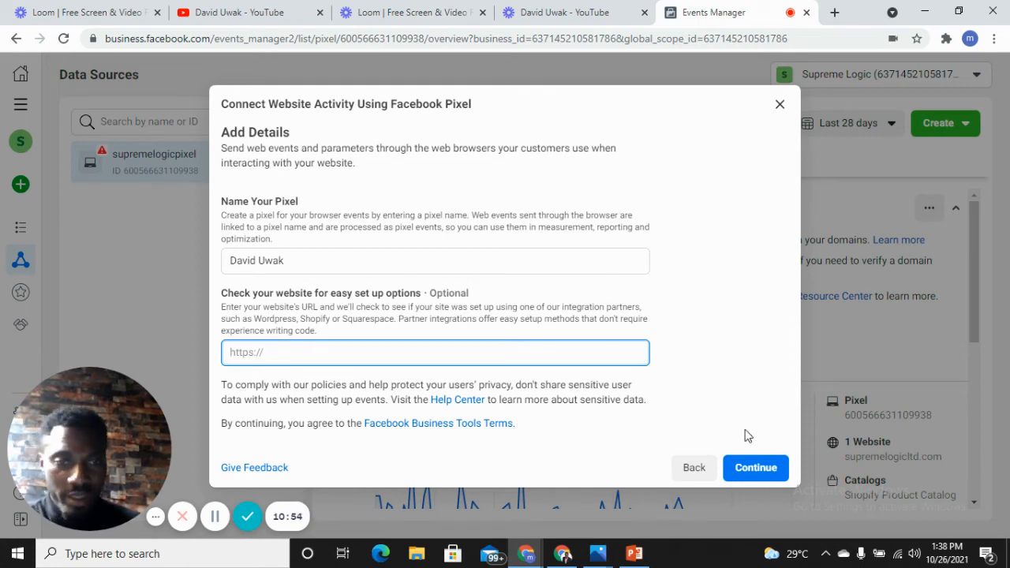
left_click(747, 466)
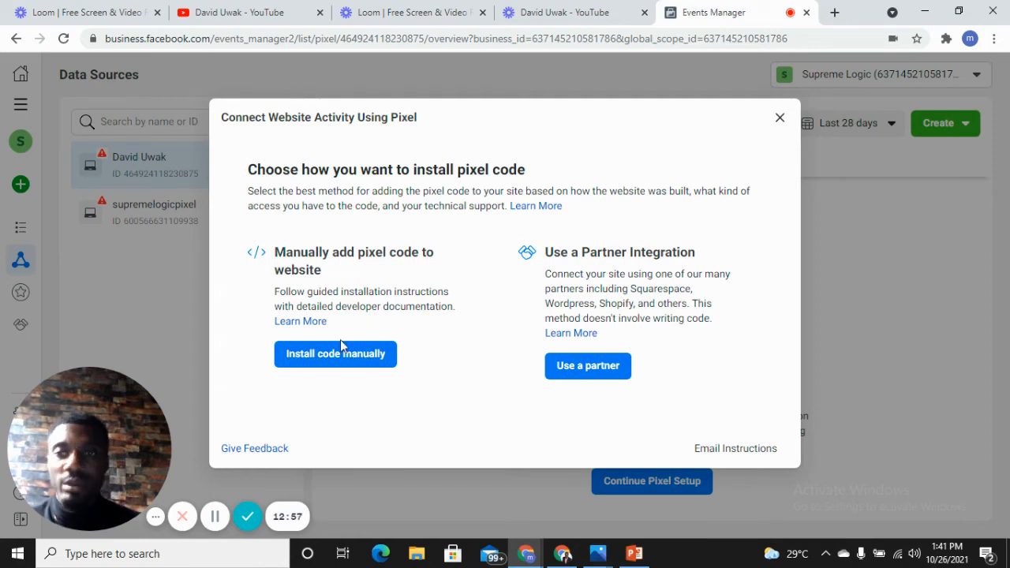
- Choose manual installation of the pixel code, copy the base code and proceed to Automatic Advanced Matching
left_click(326, 355)
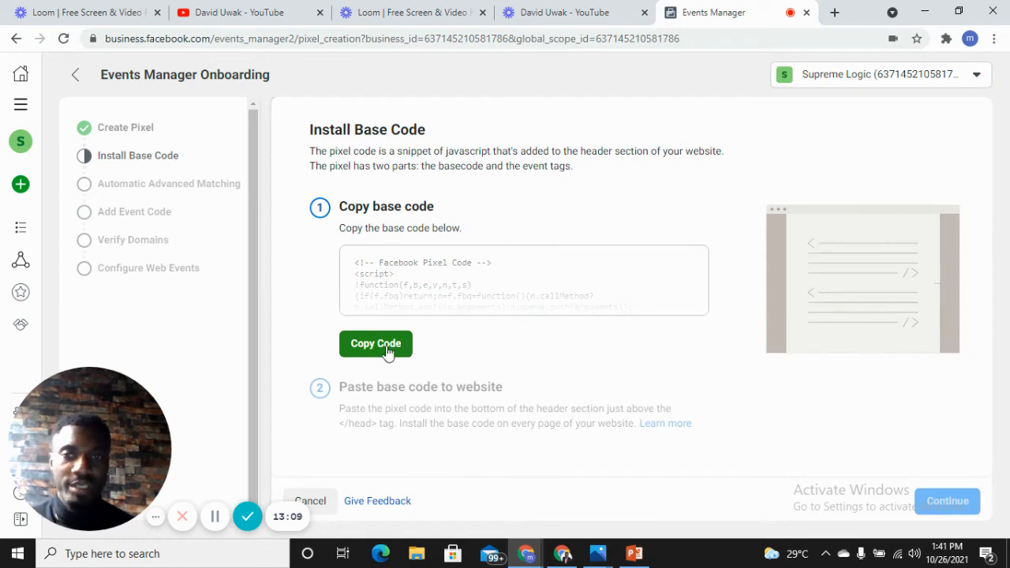
left_click(386, 351)
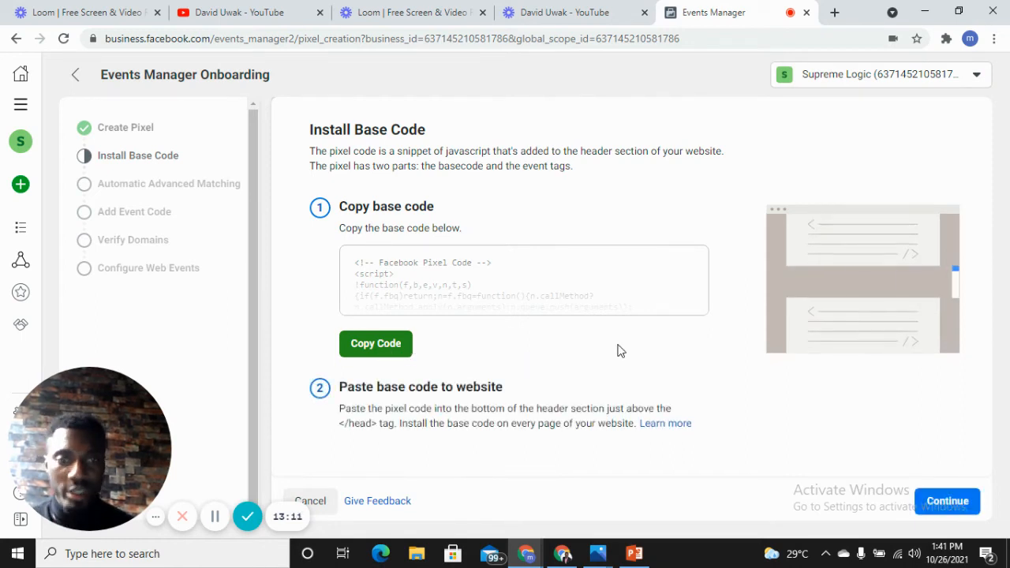
left_click(943, 505)
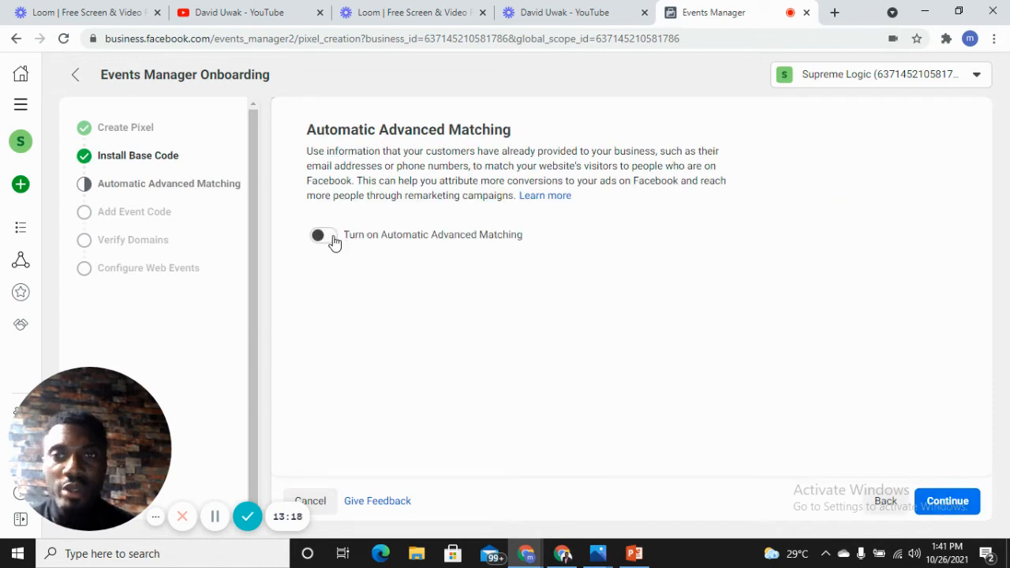
- Turn on Automatic Advanced Matching with all customer information types enabled and proceed to adding events
left_click(333, 238)
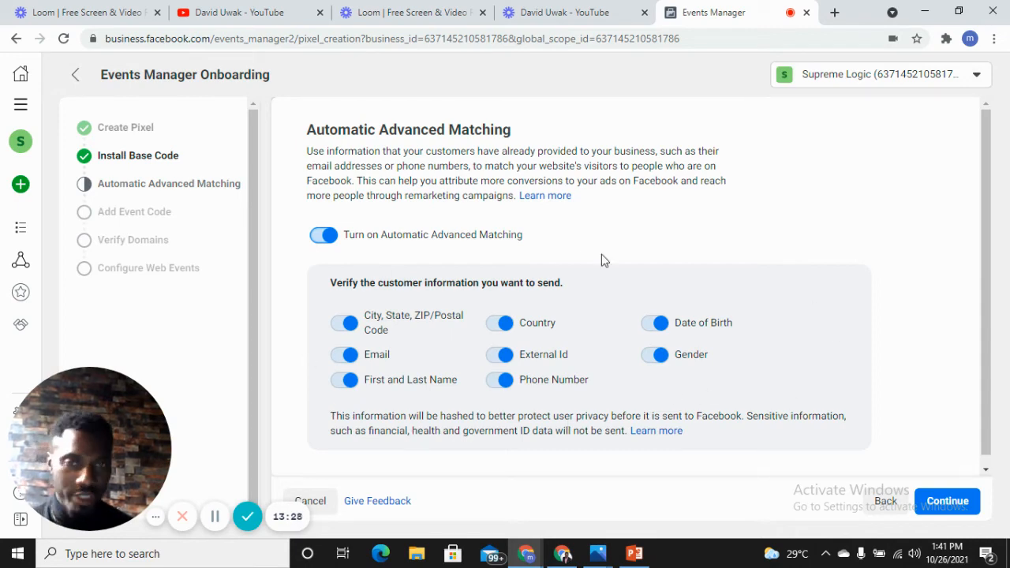
left_click(986, 471)
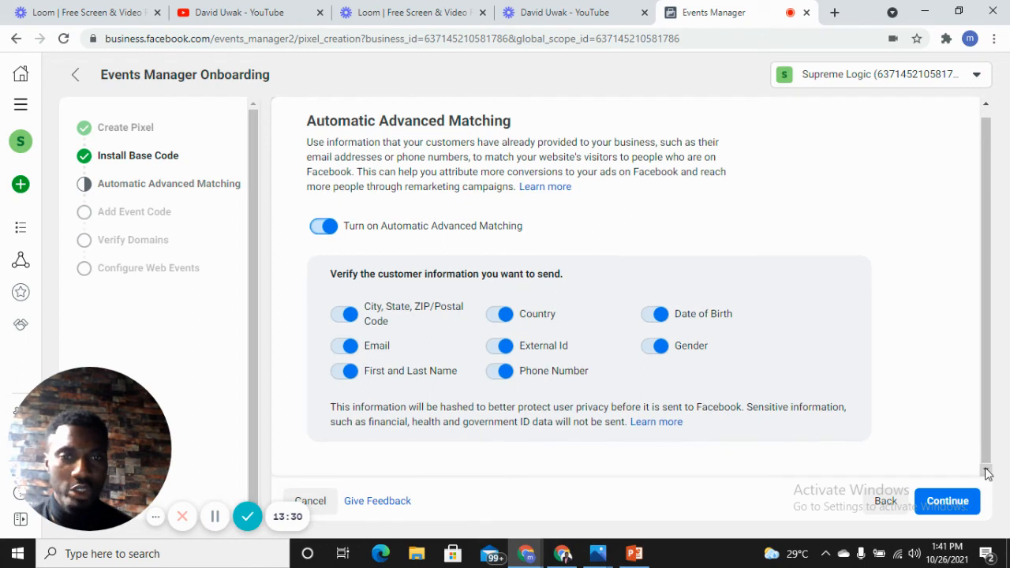
left_click(947, 502)
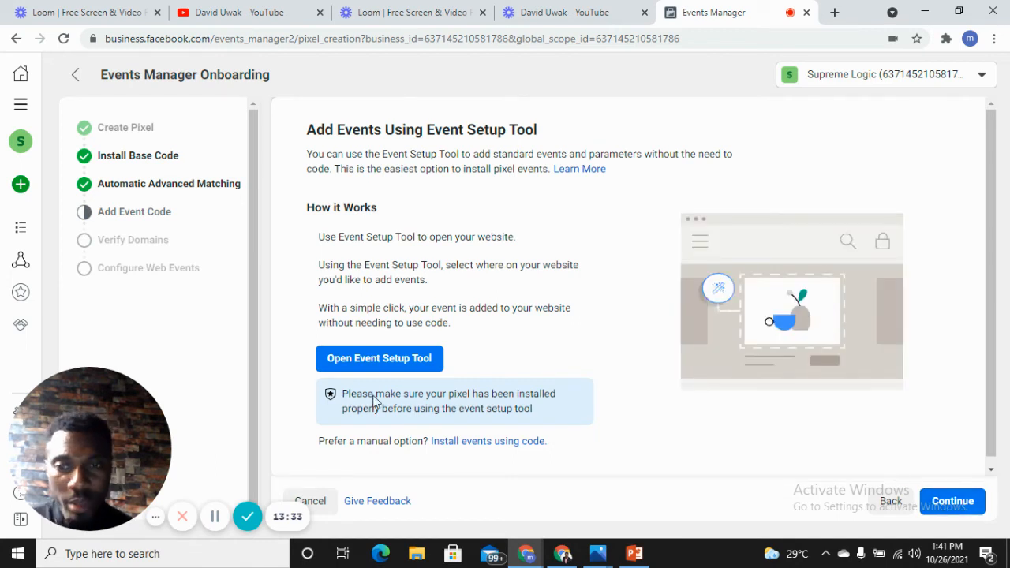
- Look at the Event Setup Tool dialog and the documentation for installing events using code, closing both
left_click(422, 359)
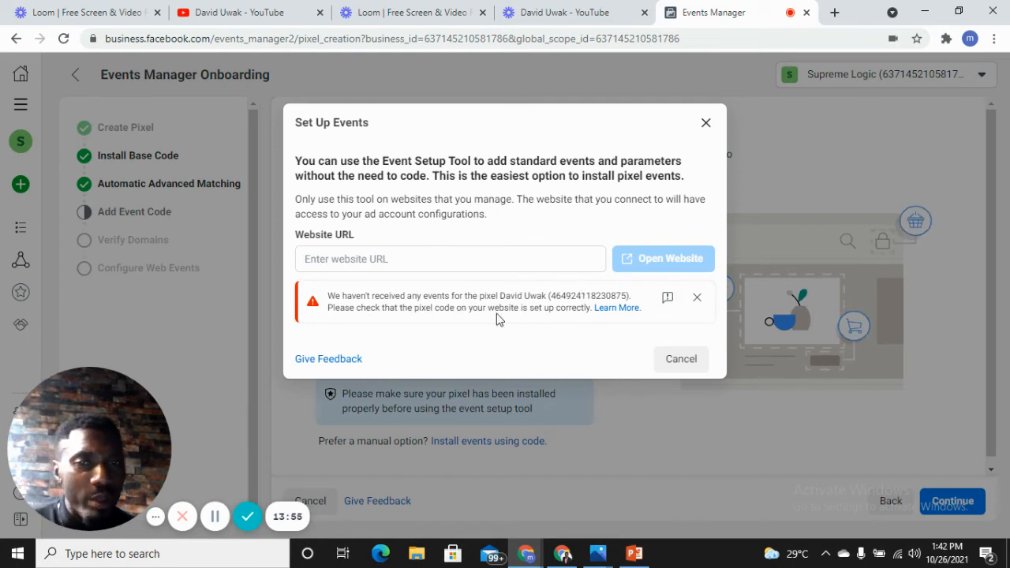
left_click(705, 124)
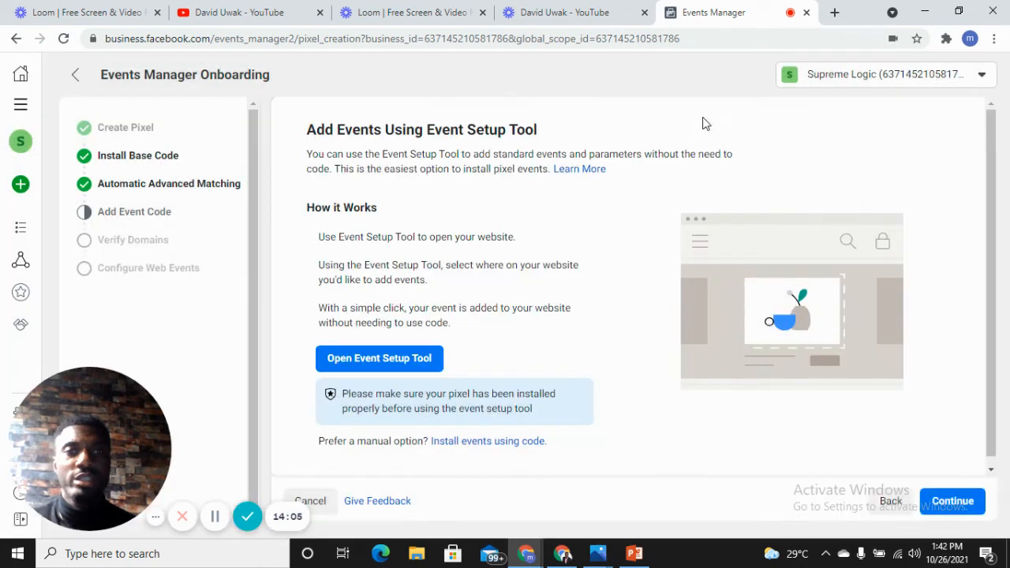
left_click(495, 443)
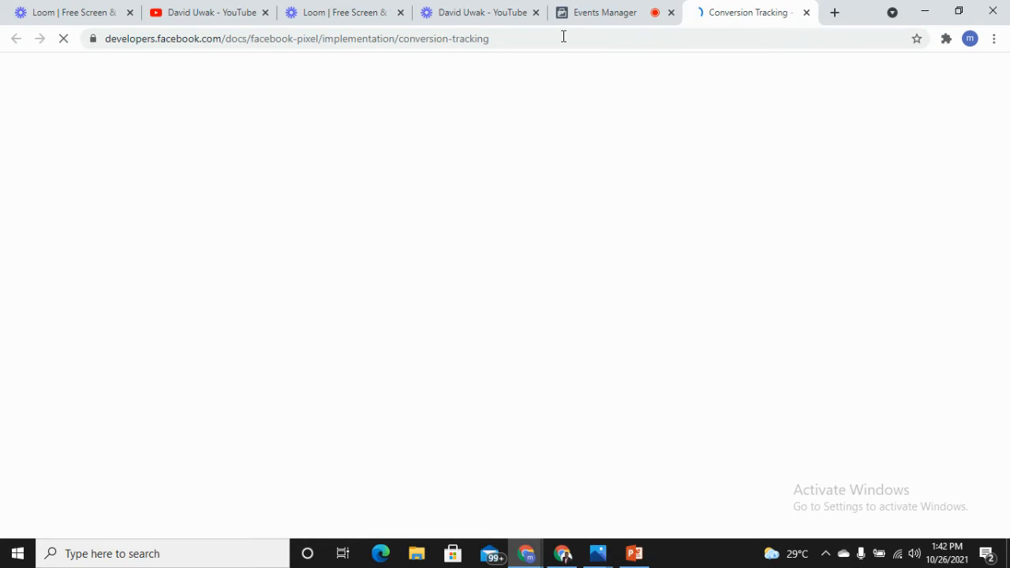
mouse_move(573, 4)
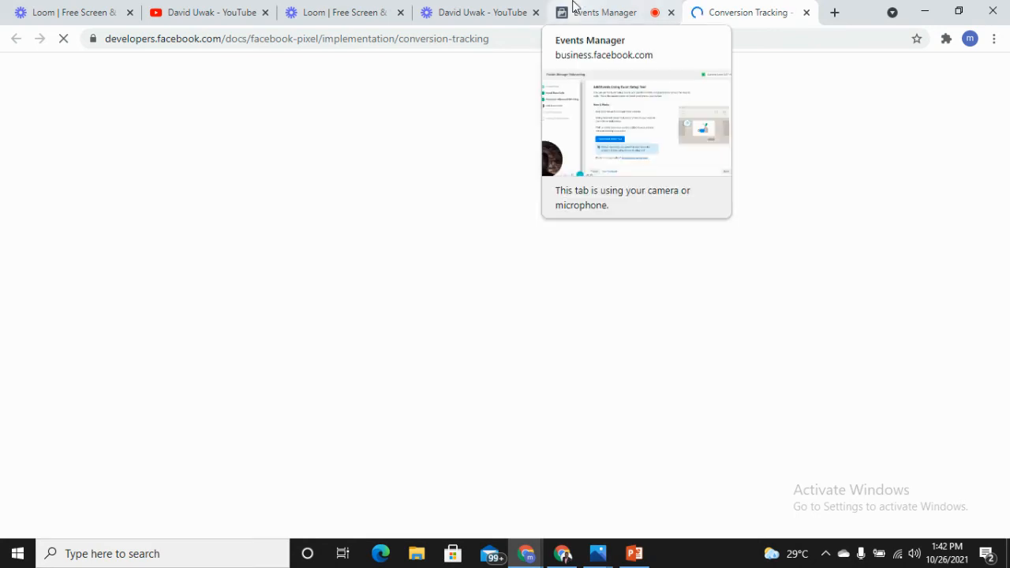
left_click(573, 4)
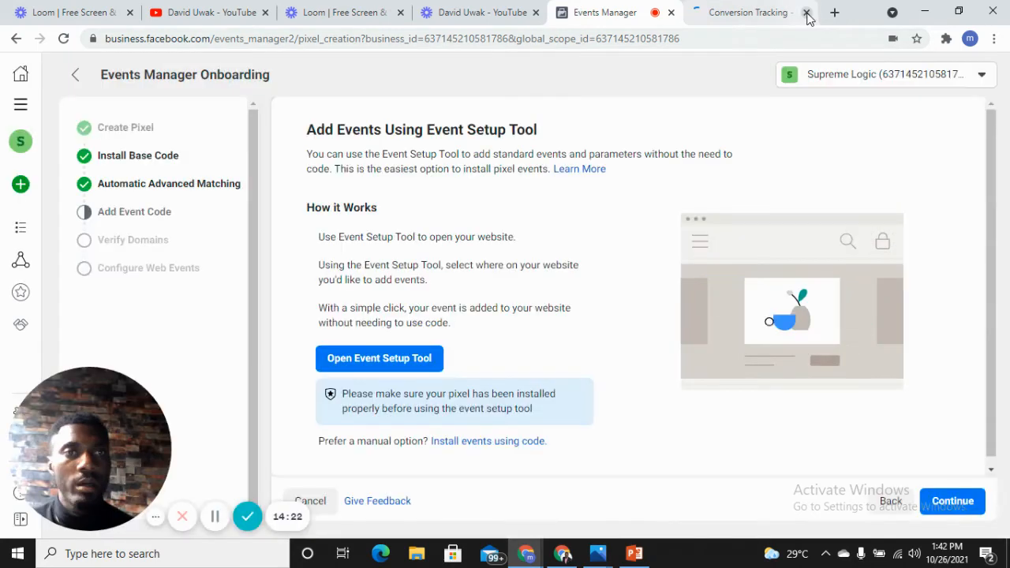
left_click(806, 12)
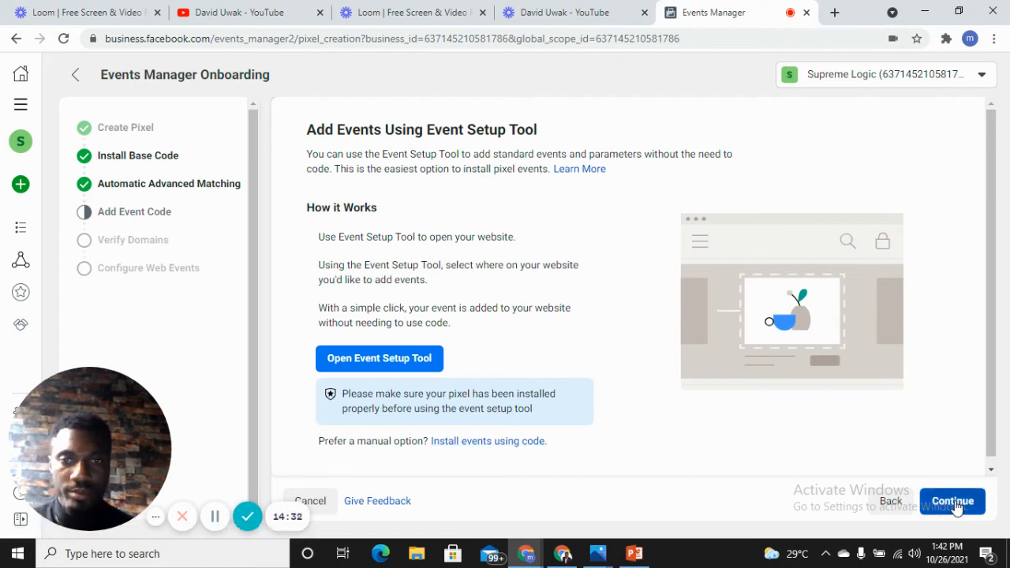
- Skip adding events, domain verification and web event configuration to finish onboarding at the pixel overview
left_click(954, 501)
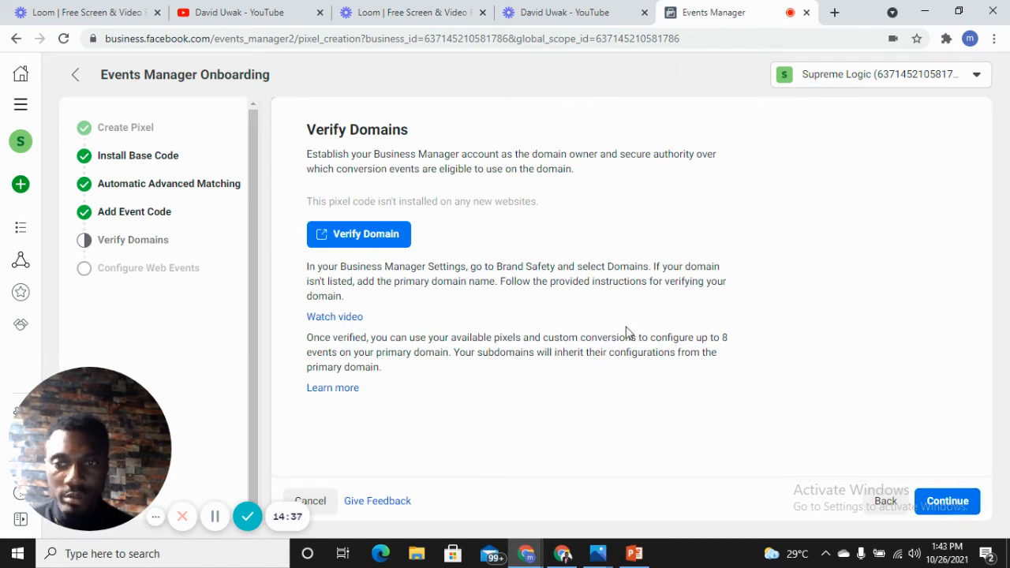
left_click(947, 502)
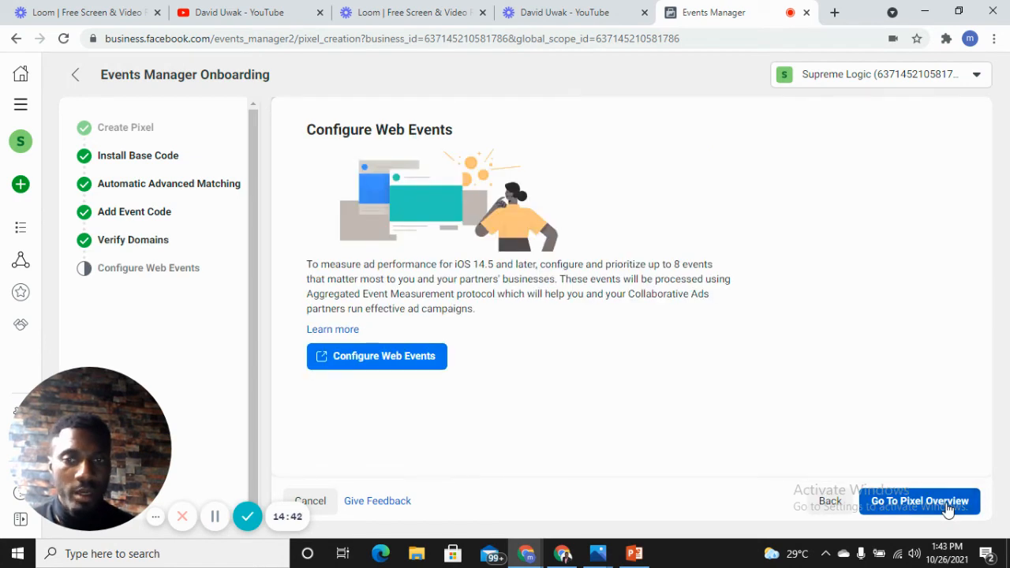
left_click(947, 501)
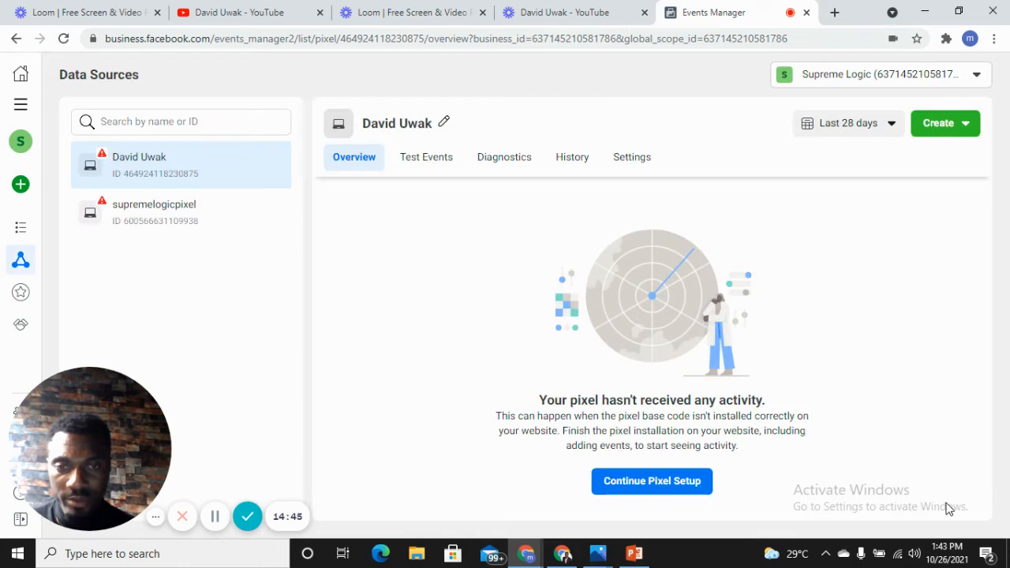
- Continue the pixel setup with Facebook Pixel as the connection method and choose to email the installation instructions
left_click(669, 488)
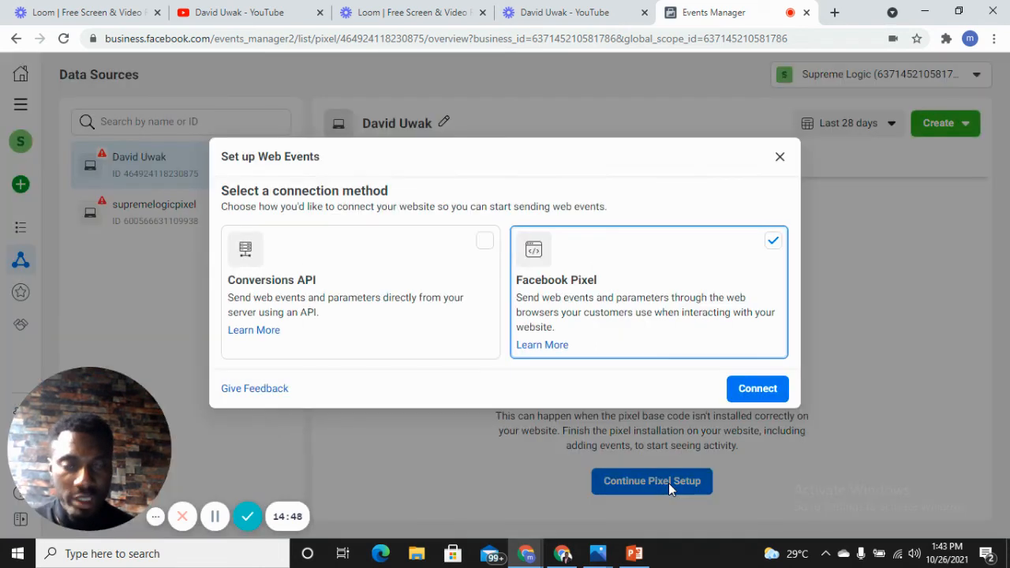
left_click(757, 390)
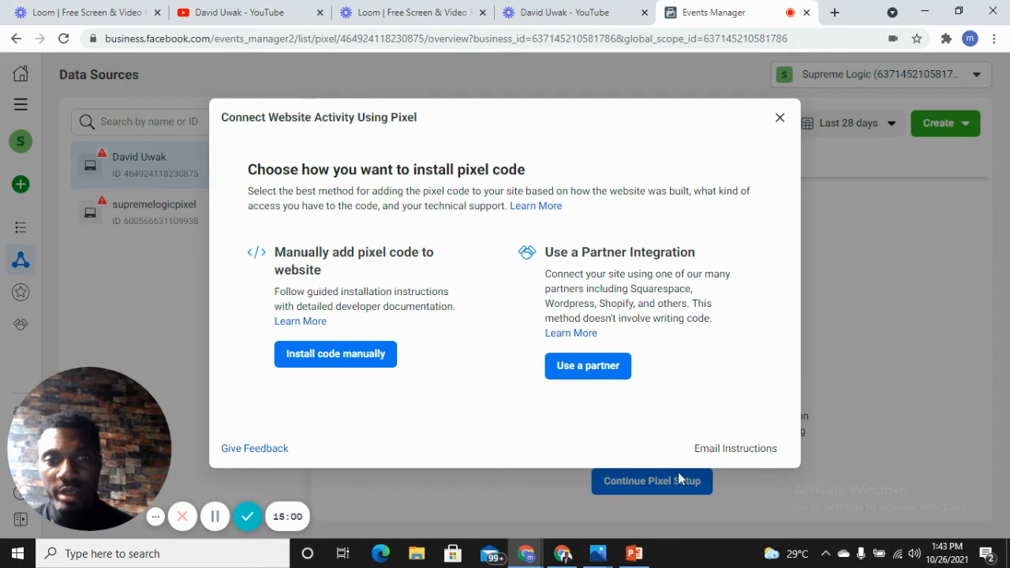
left_click(744, 450)
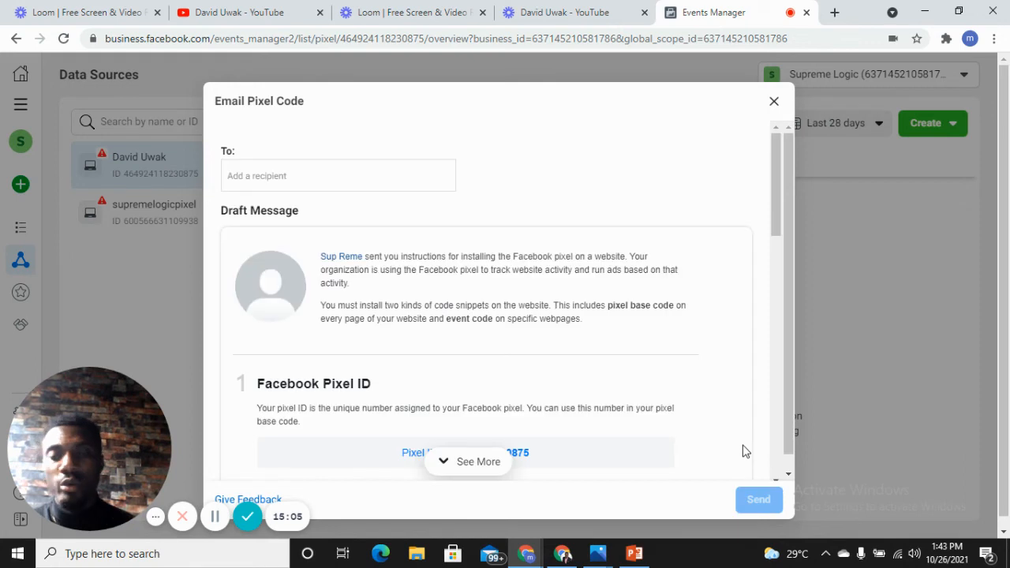
left_click(254, 172)
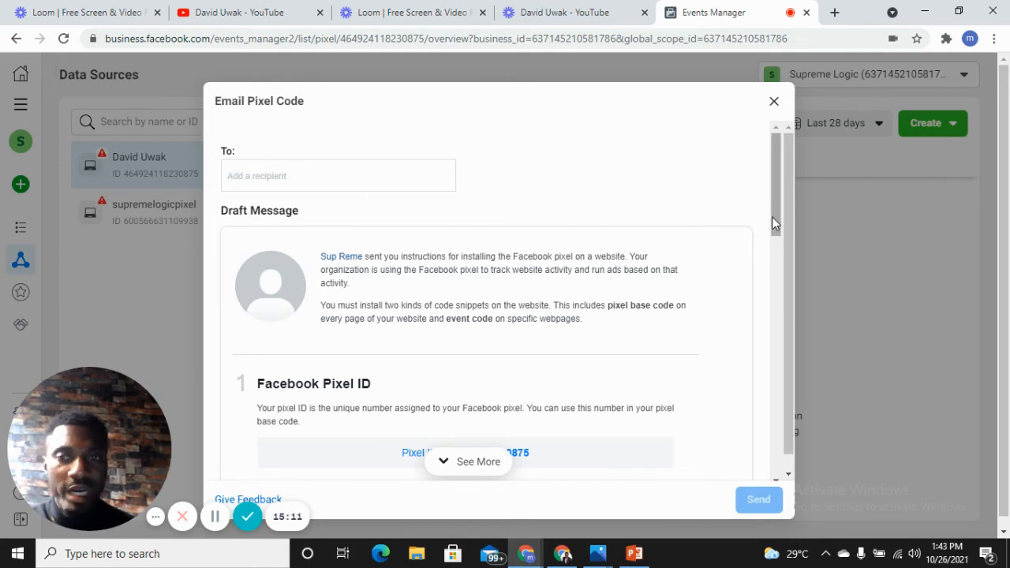
- Review the drafted email's sections on the pixel ID, base code, event code and pixel status
left_click_drag(778, 234, 776, 307)
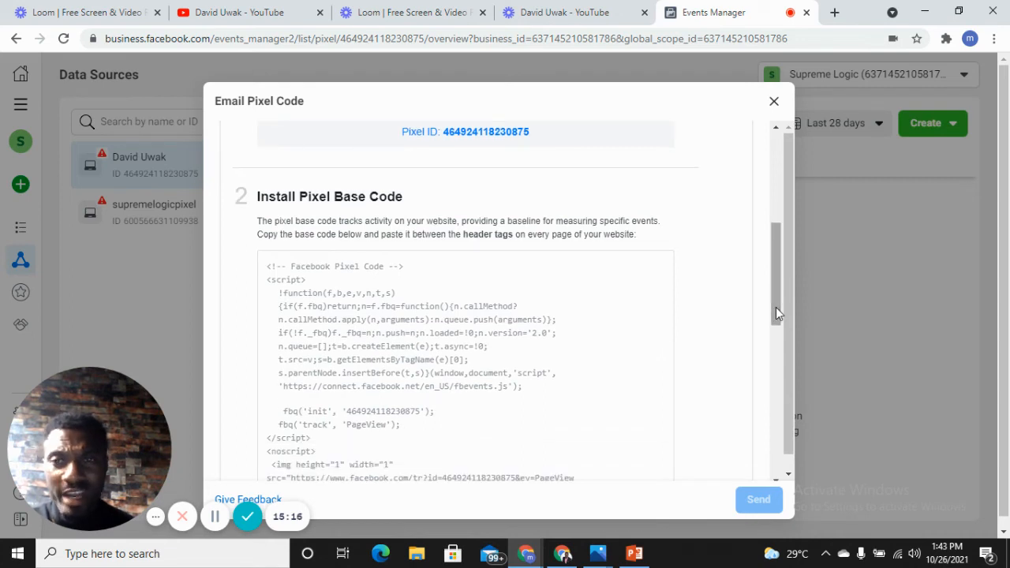
left_click_drag(775, 307, 777, 254)
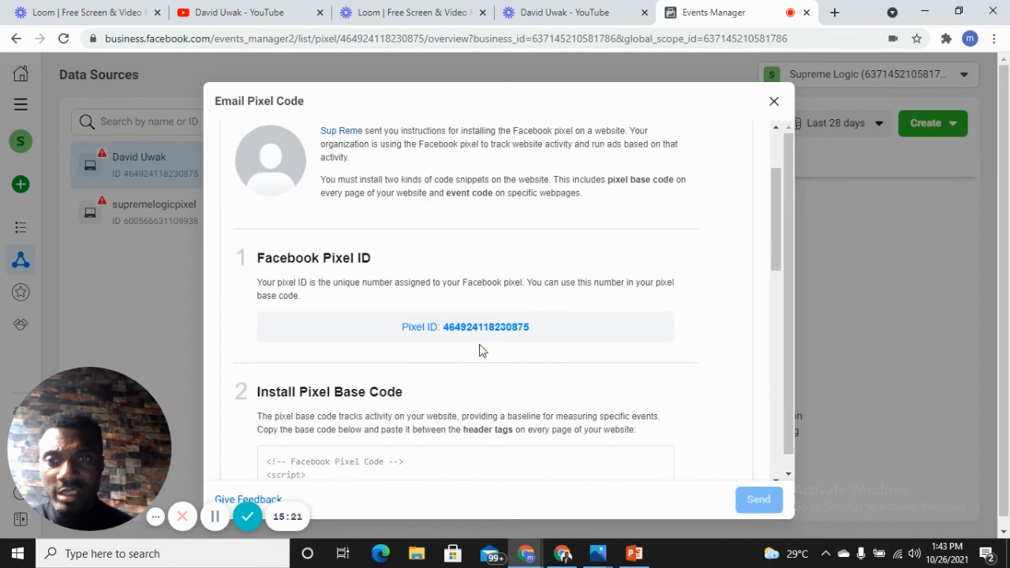
left_click_drag(777, 234, 778, 295)
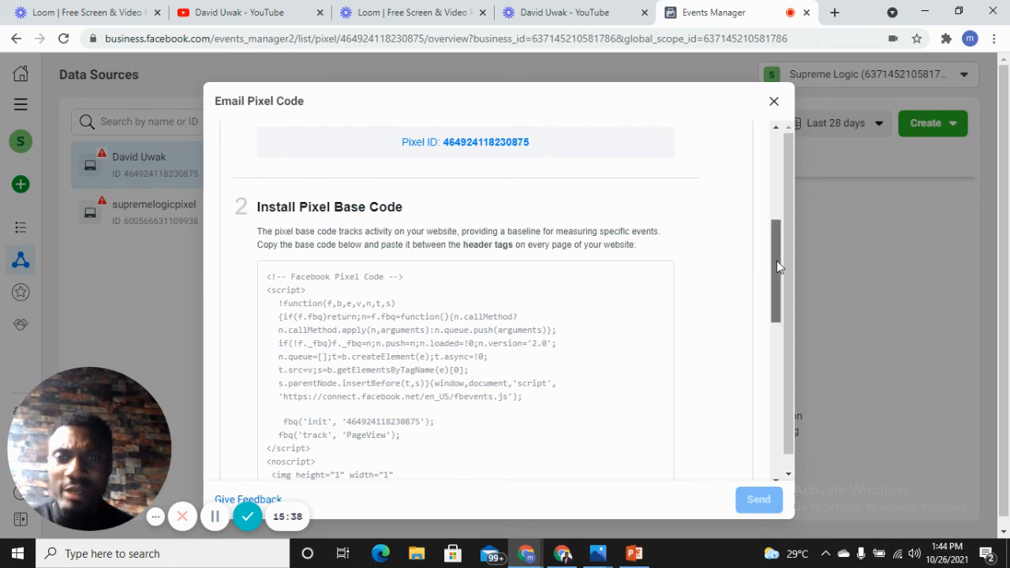
left_click_drag(777, 261, 774, 331)
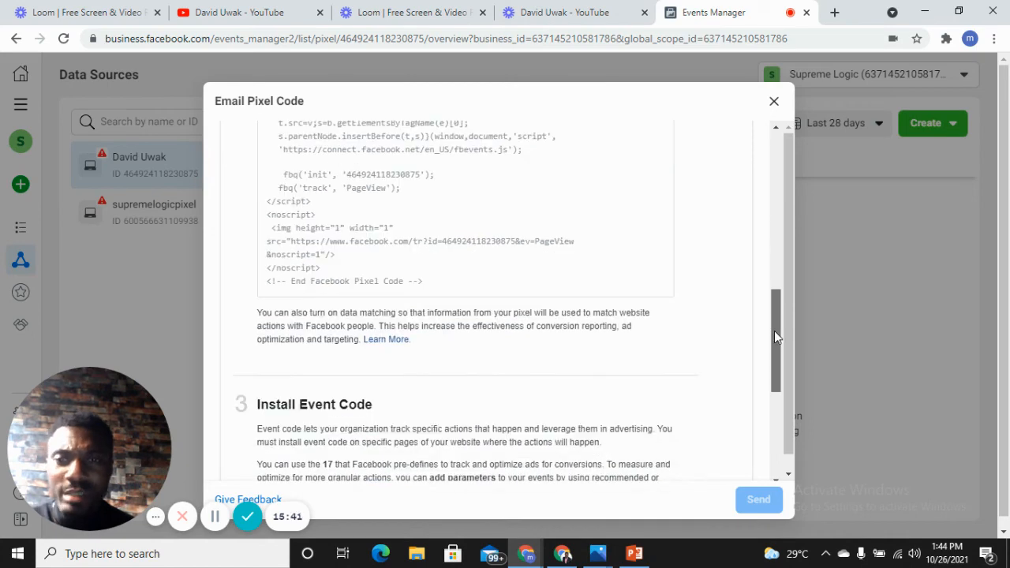
left_click_drag(774, 330, 775, 376)
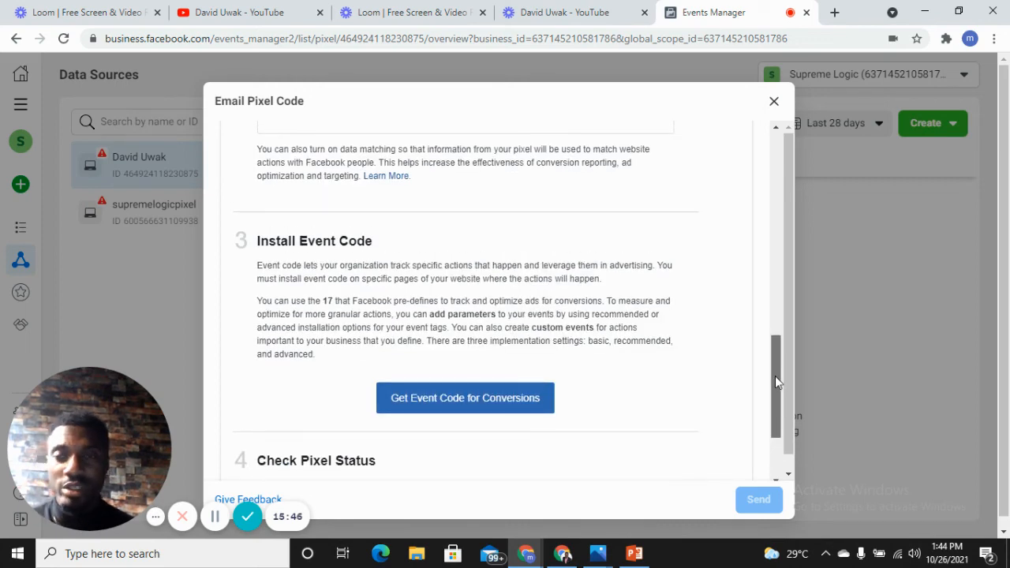
left_click_drag(774, 375, 773, 450)
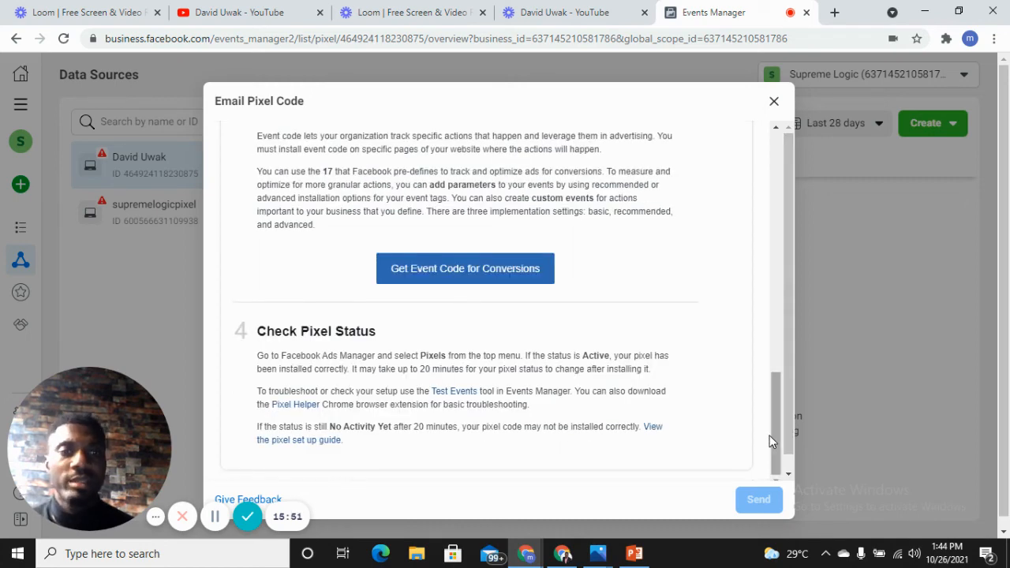
left_click_drag(779, 429, 772, 155)
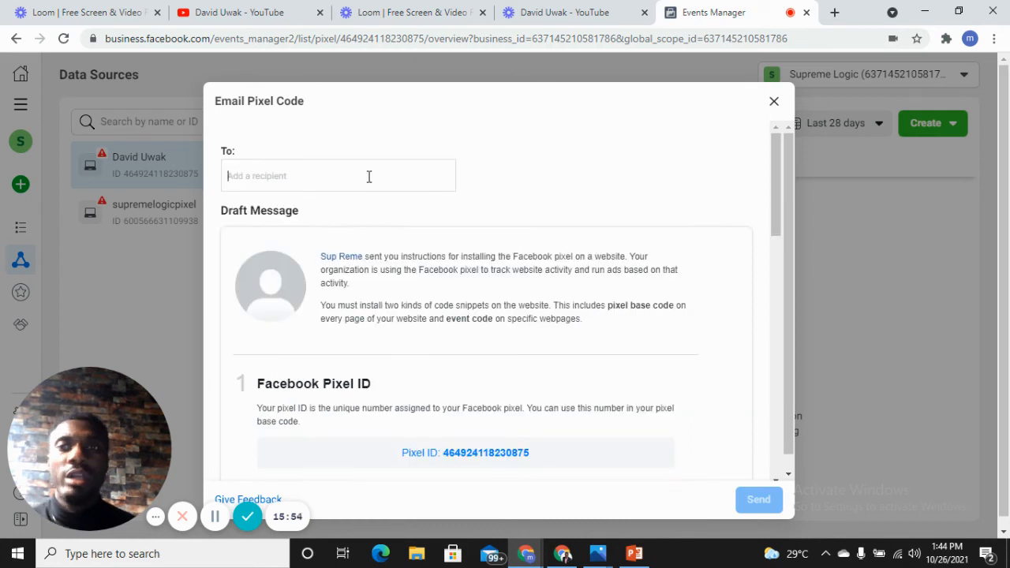
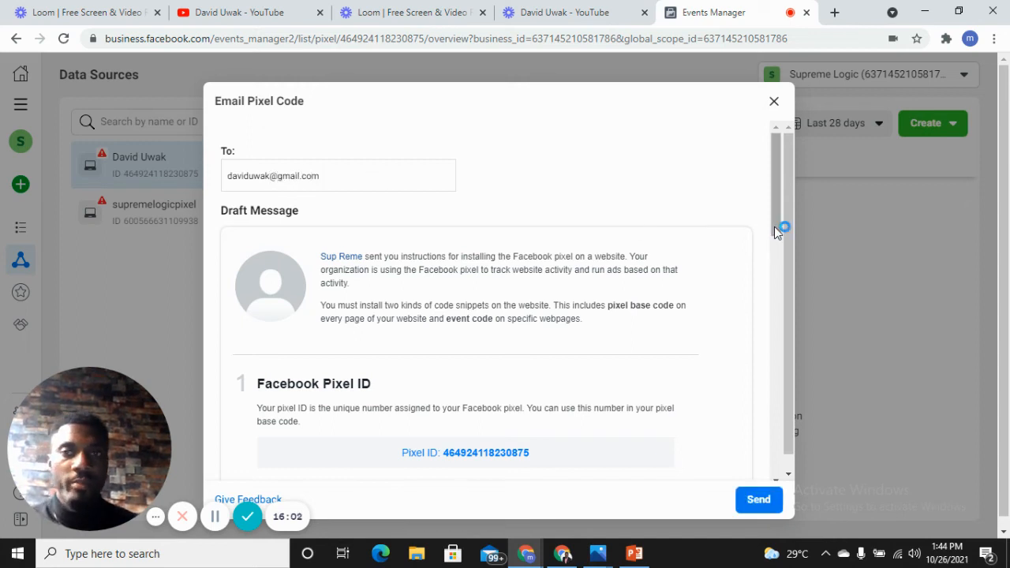
- Check the rest of the drafted pixel instructions, send the email to the recipient and finish the dialog
left_click_drag(775, 222, 783, 372)
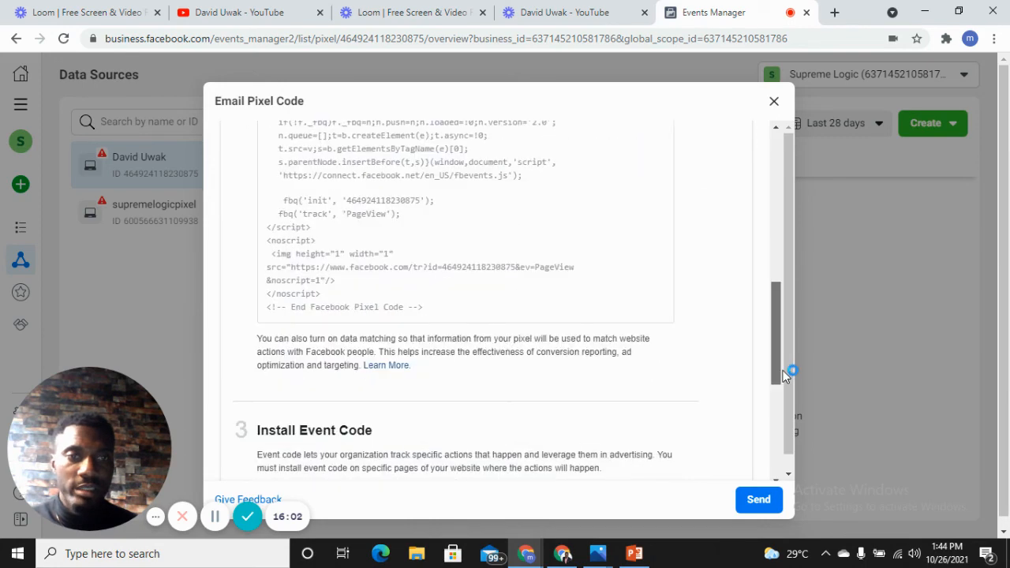
left_click_drag(785, 376, 784, 456)
left_click(758, 499)
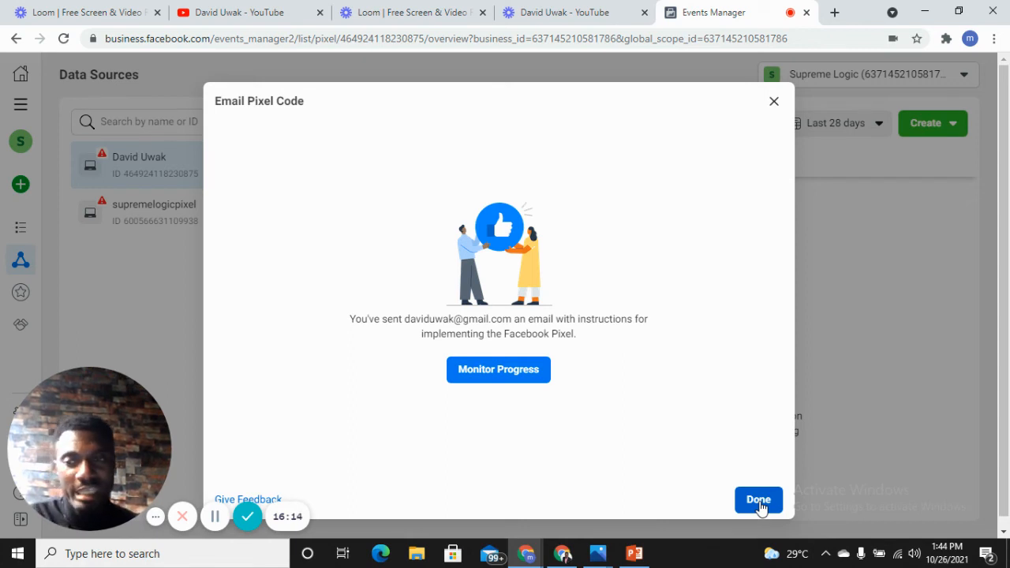
left_click(760, 507)
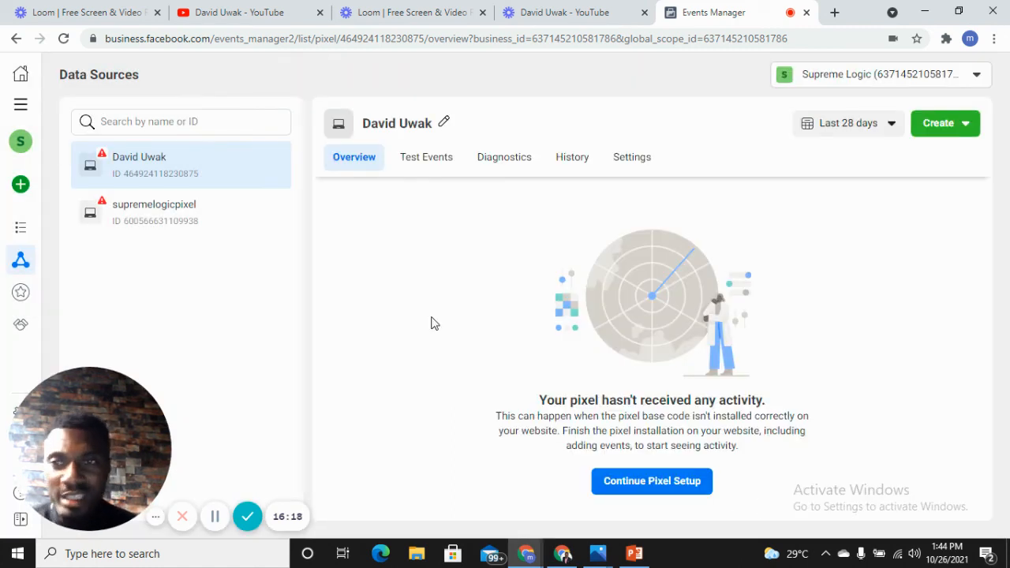
- Start a browser event test for supremelogicpixel by opening the website supremelogicltd.com from its test events page
left_click(171, 219)
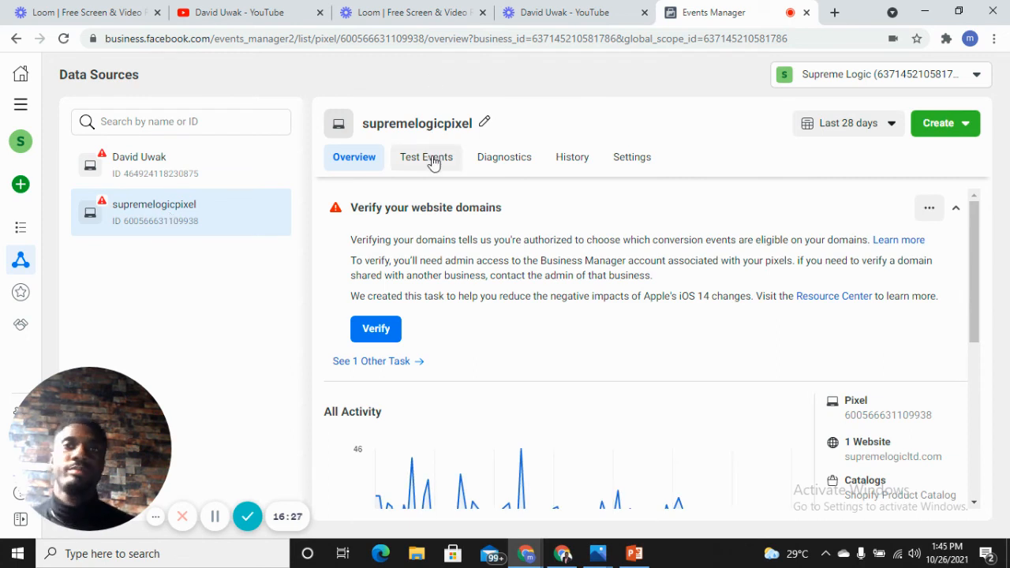
left_click(426, 157)
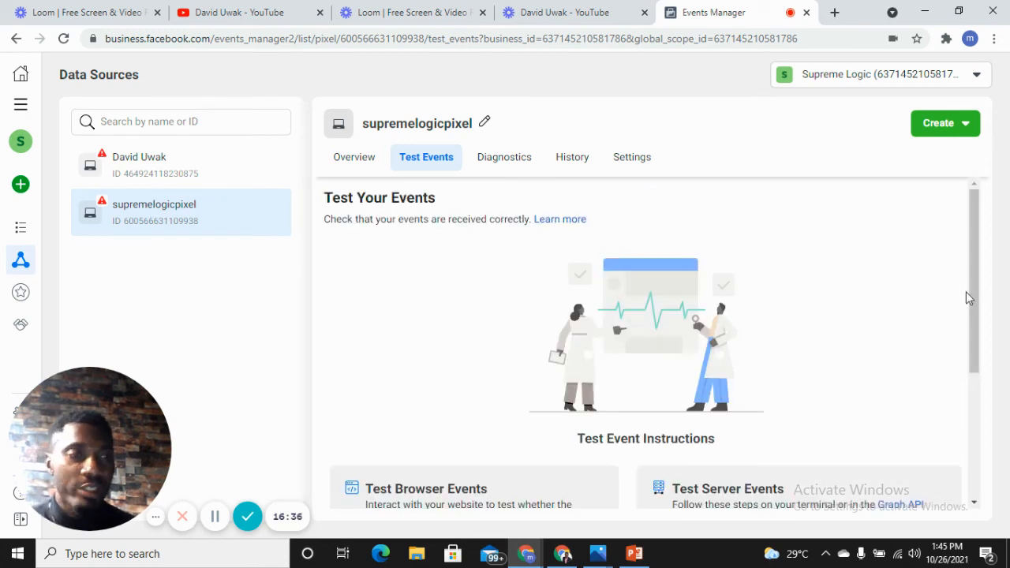
left_click_drag(973, 300, 977, 398)
left_click(477, 446)
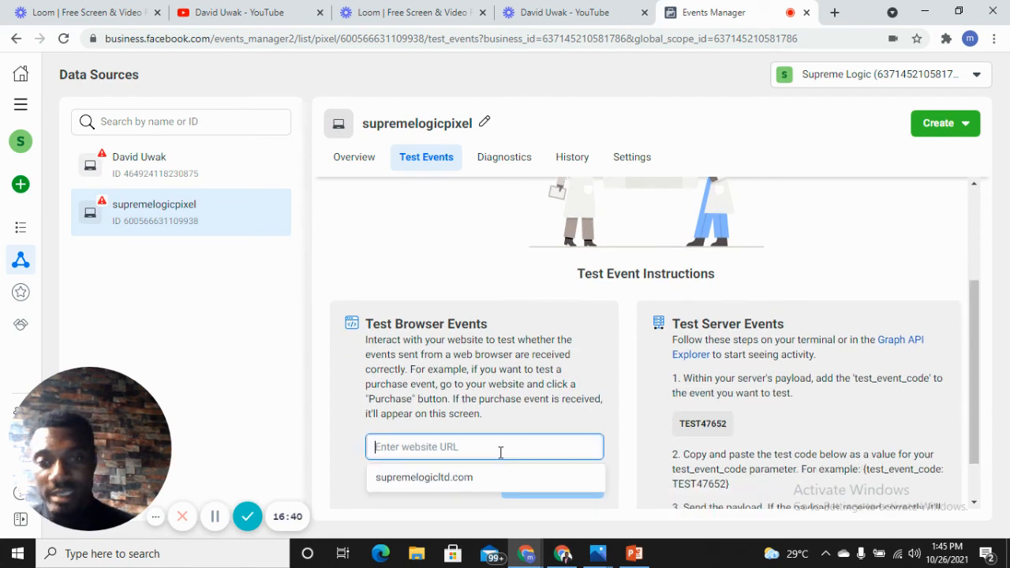
left_click(460, 476)
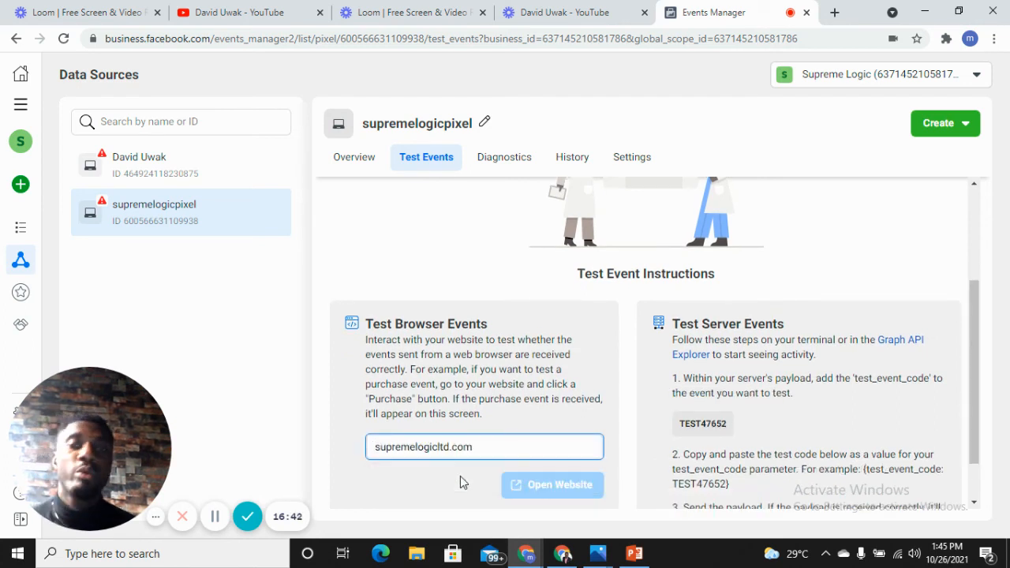
left_click(541, 484)
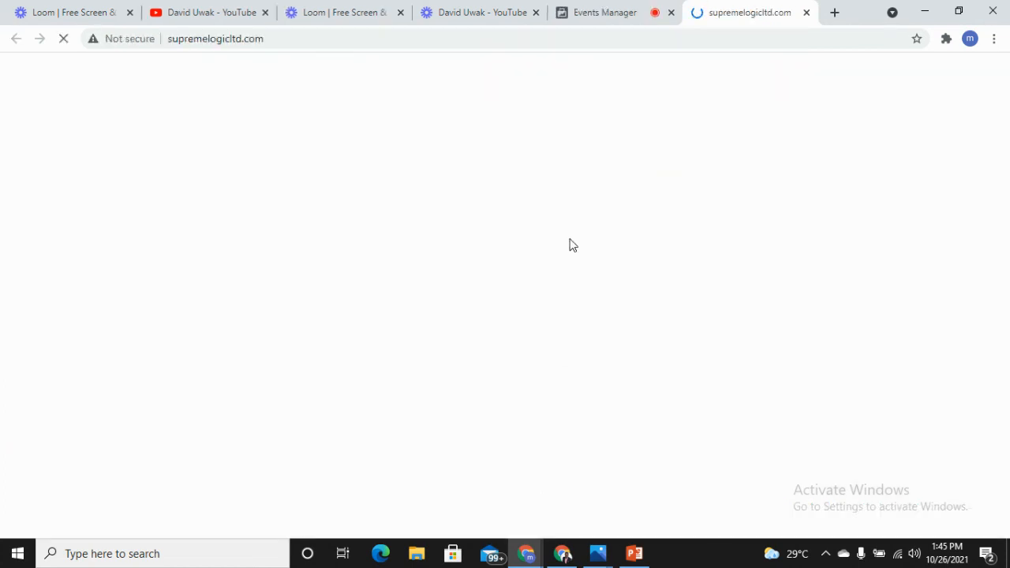
- Check the supremelogicpixel test events page for received activity and examine the web events listed in its overview
left_click(602, 8)
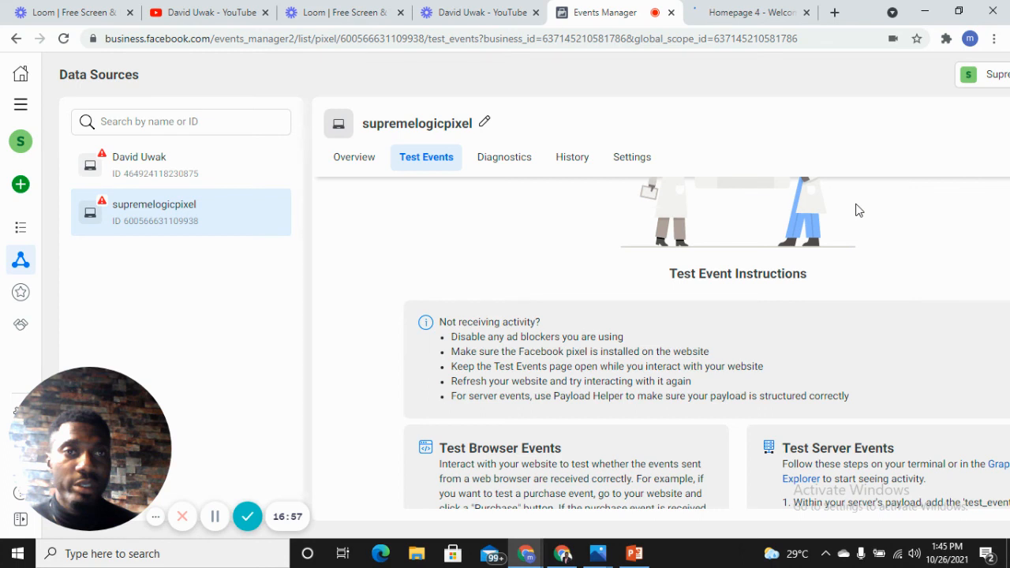
left_click(737, 11)
left_click(607, 8)
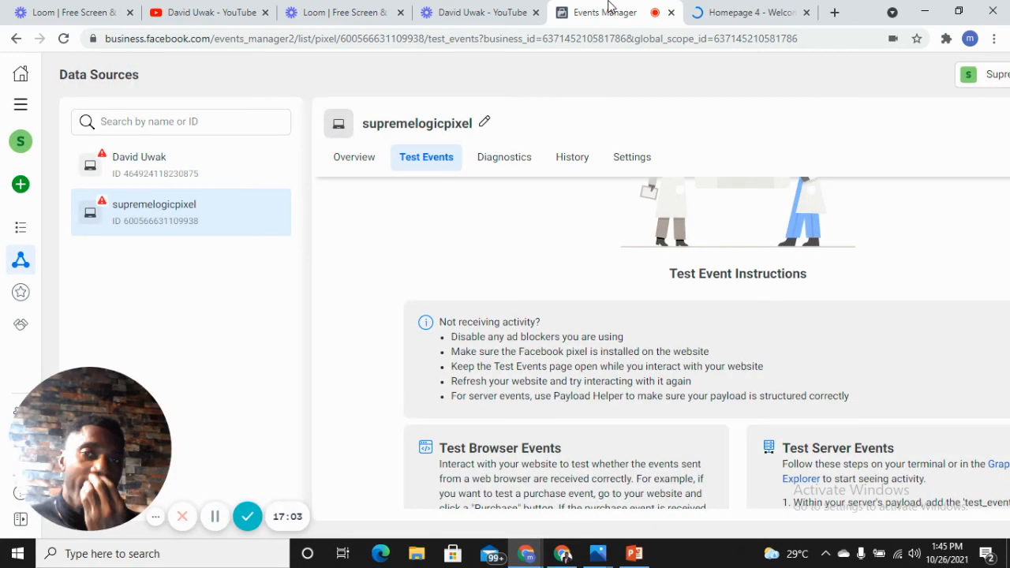
left_click(353, 158)
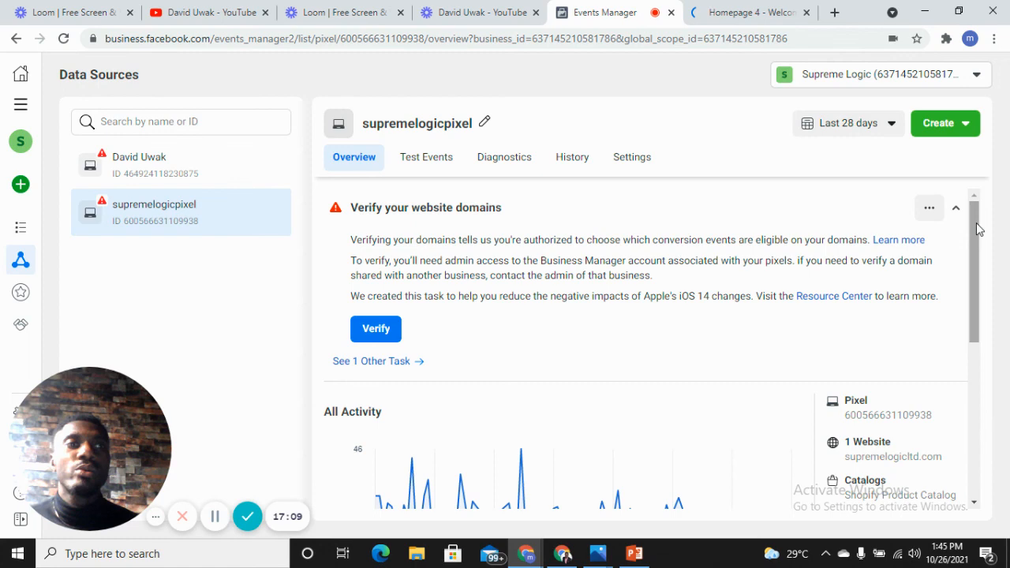
left_click_drag(975, 223, 978, 338)
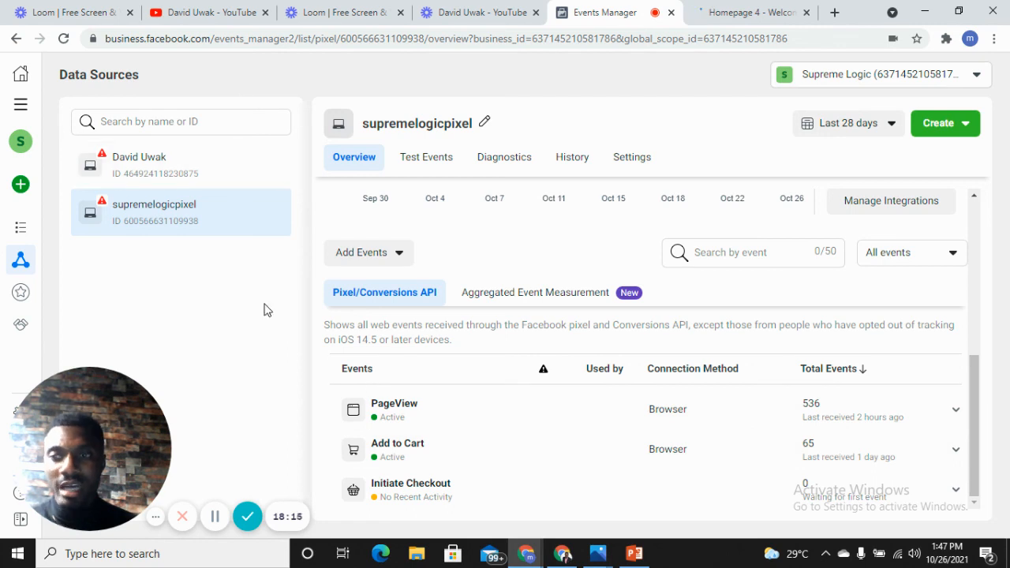
left_click(215, 516)
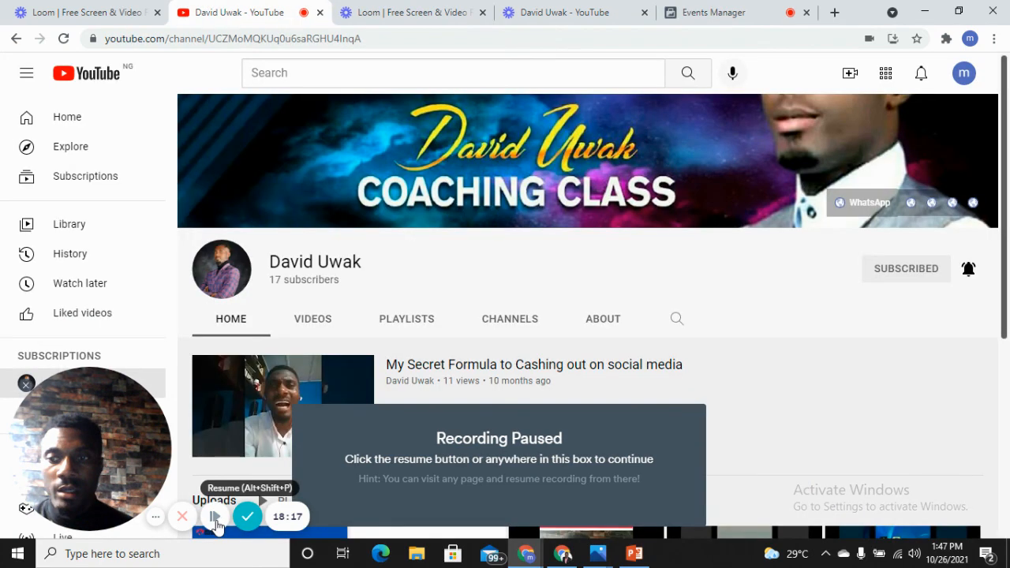
left_click(215, 516)
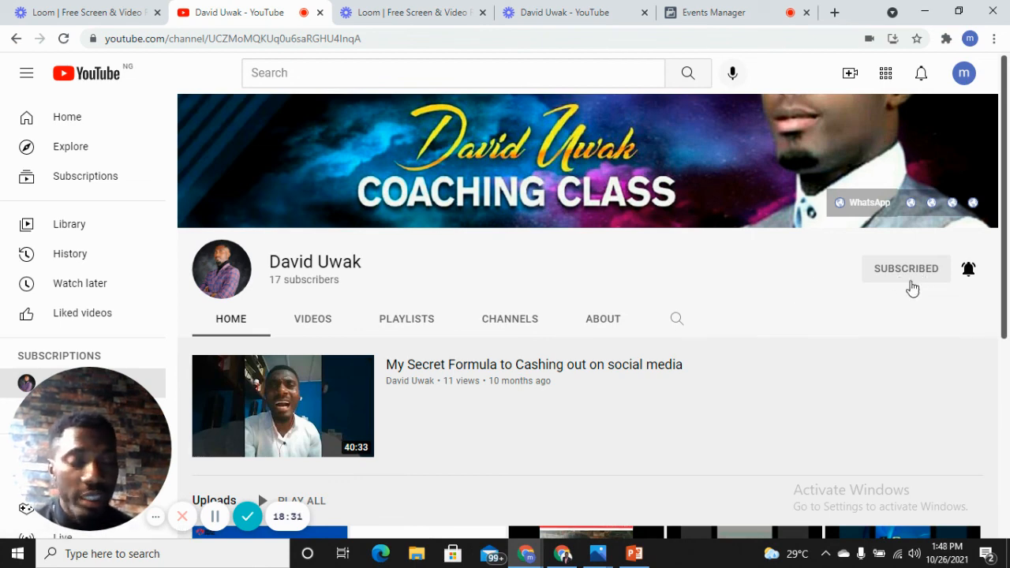
left_click(968, 268)
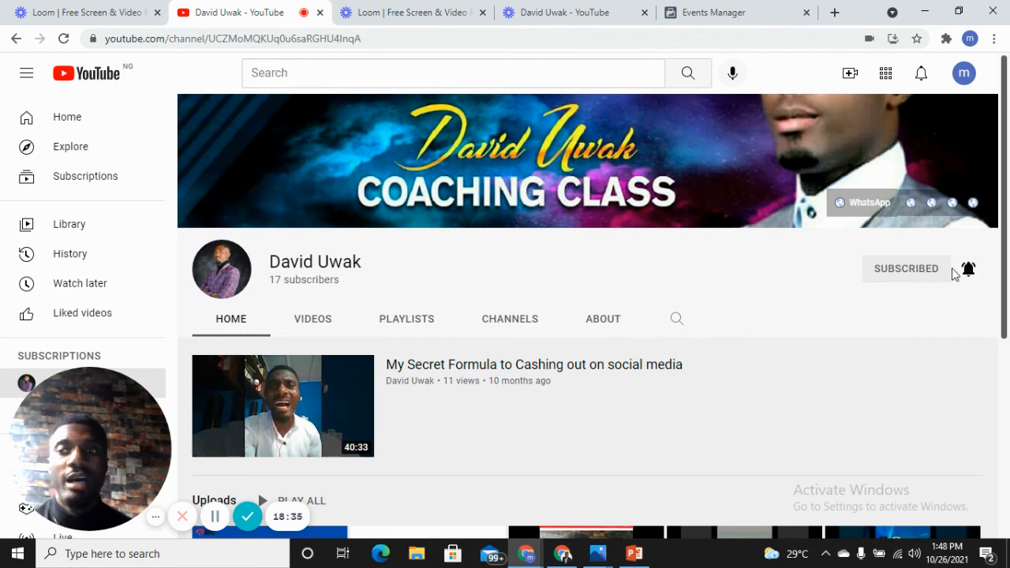